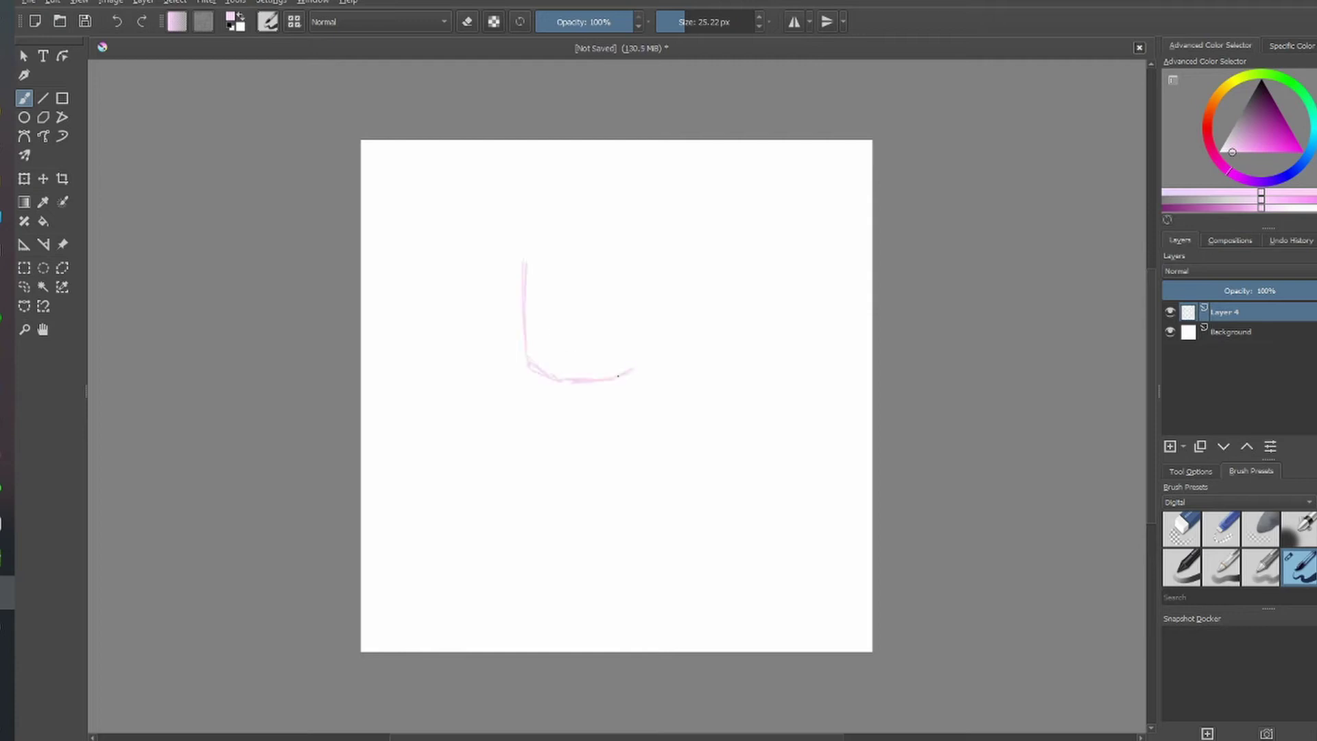
Sketch the head outline, jaw, eye guide and spiky hair in pink.
left_click_drag(573, 383, 567, 424)
mouse_move(525, 206)
left_mouse_down()
mouse_move(689, 172)
mouse_move(680, 433)
left_mouse_up()
left_click_drag(528, 278, 690, 273)
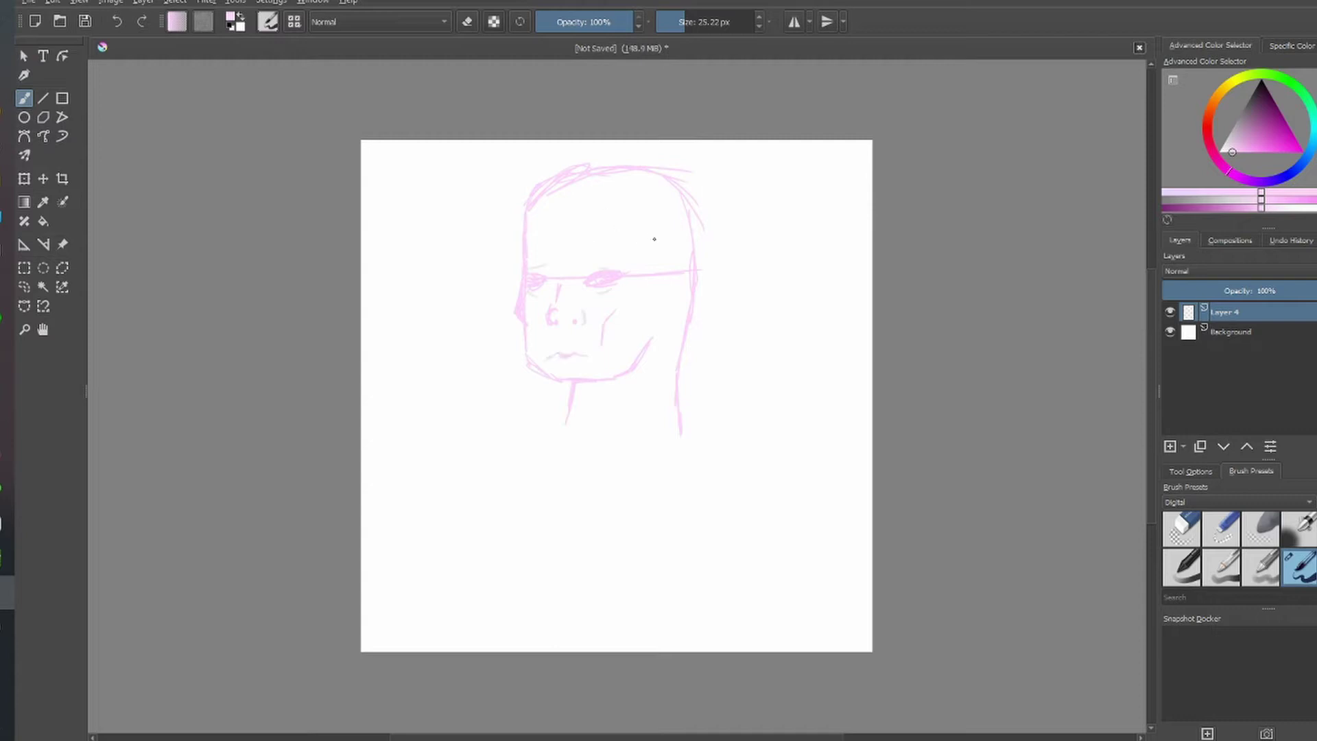
left_click_drag(654, 239, 580, 266)
left_click_drag(615, 237, 528, 266)
left_click_drag(663, 240, 676, 273)
left_click_drag(471, 175, 522, 264)
left_click_drag(714, 192, 717, 258)
key("ctrl+z")
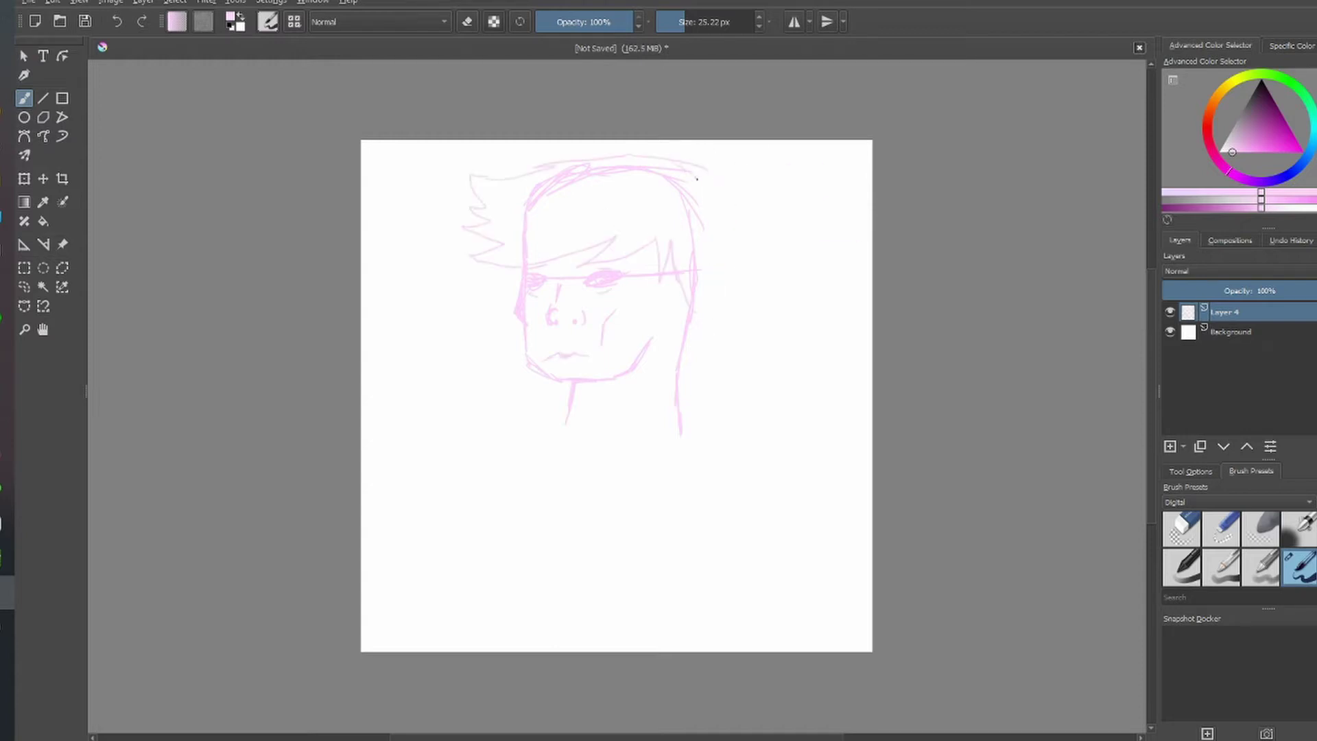
left_click_drag(701, 168, 710, 261)
key("ctrl+r")
left_click_drag(542, 346, 541, 350)
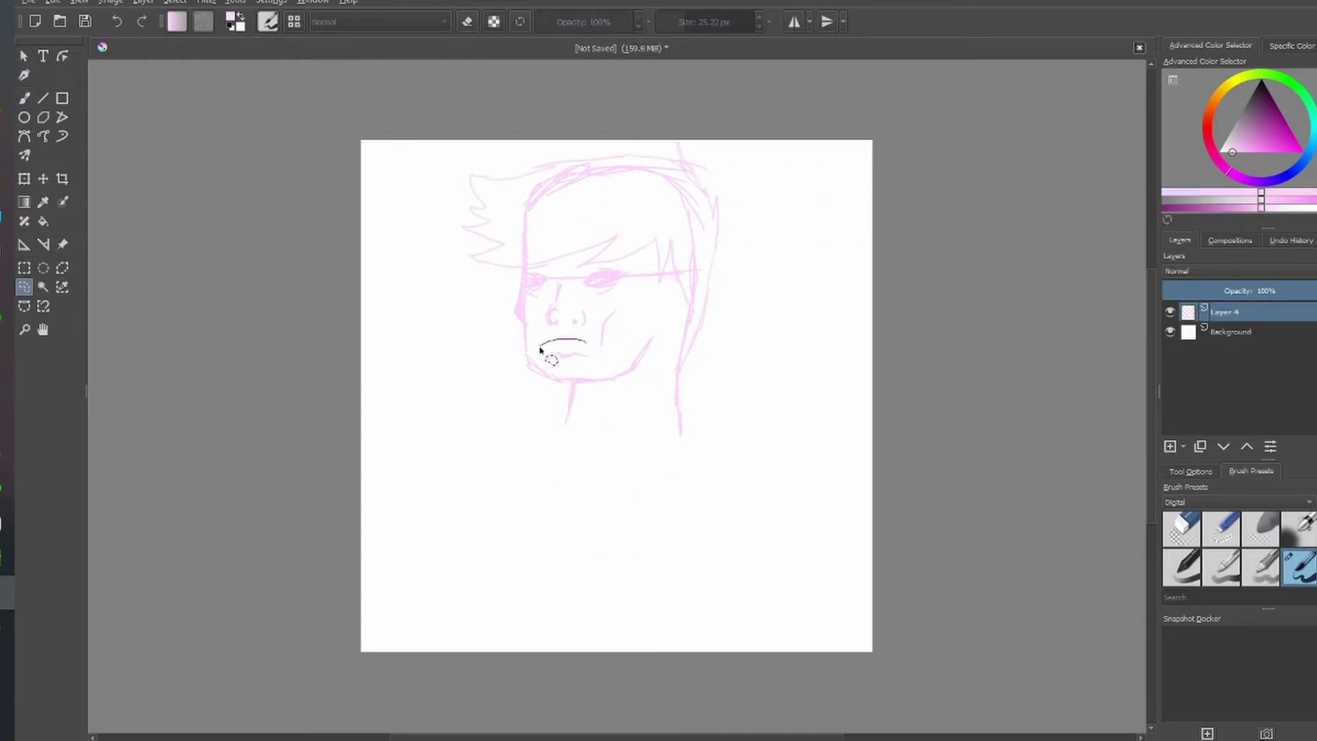
key("b")
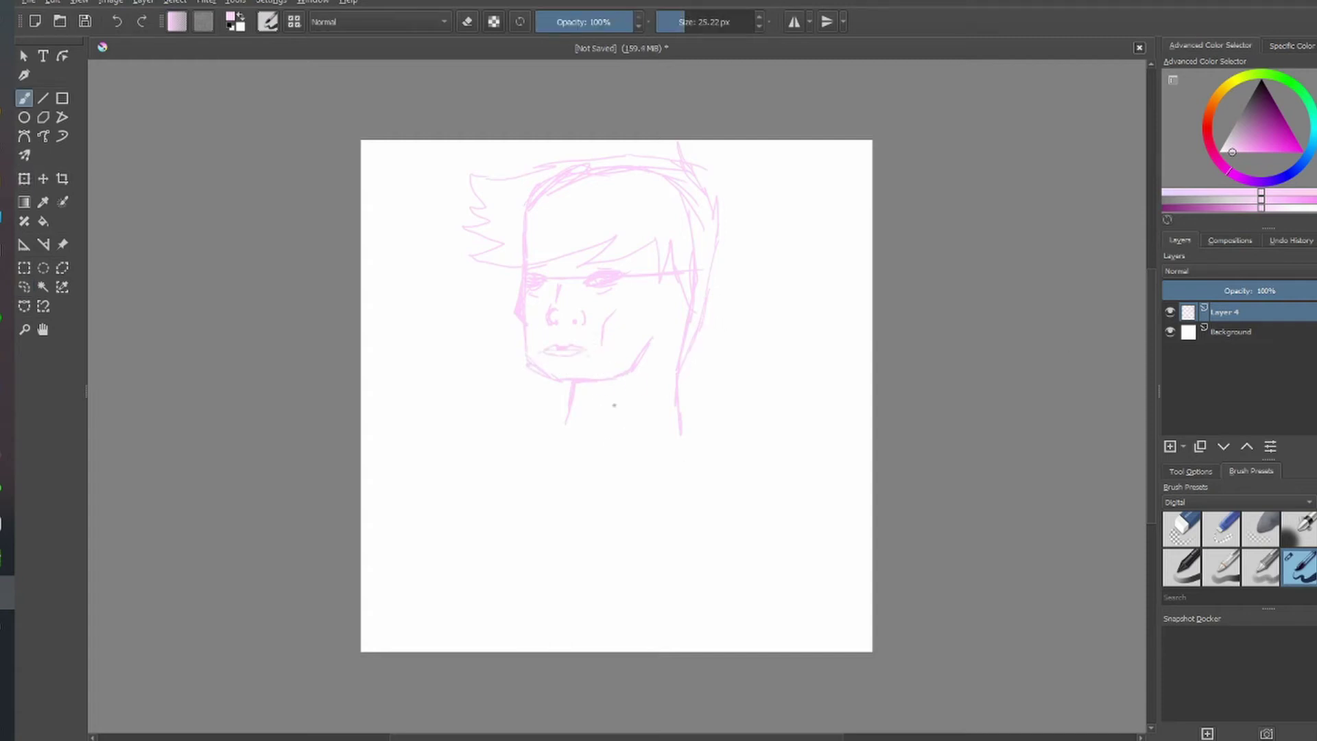
Sketch the shoulders and left arm in pink.
left_click_drag(786, 428, 855, 594)
left_click_drag(562, 426, 415, 474)
left_click_drag(453, 460, 446, 531)
left_click_drag(418, 480, 429, 604)
left_click_drag(473, 494, 497, 645)
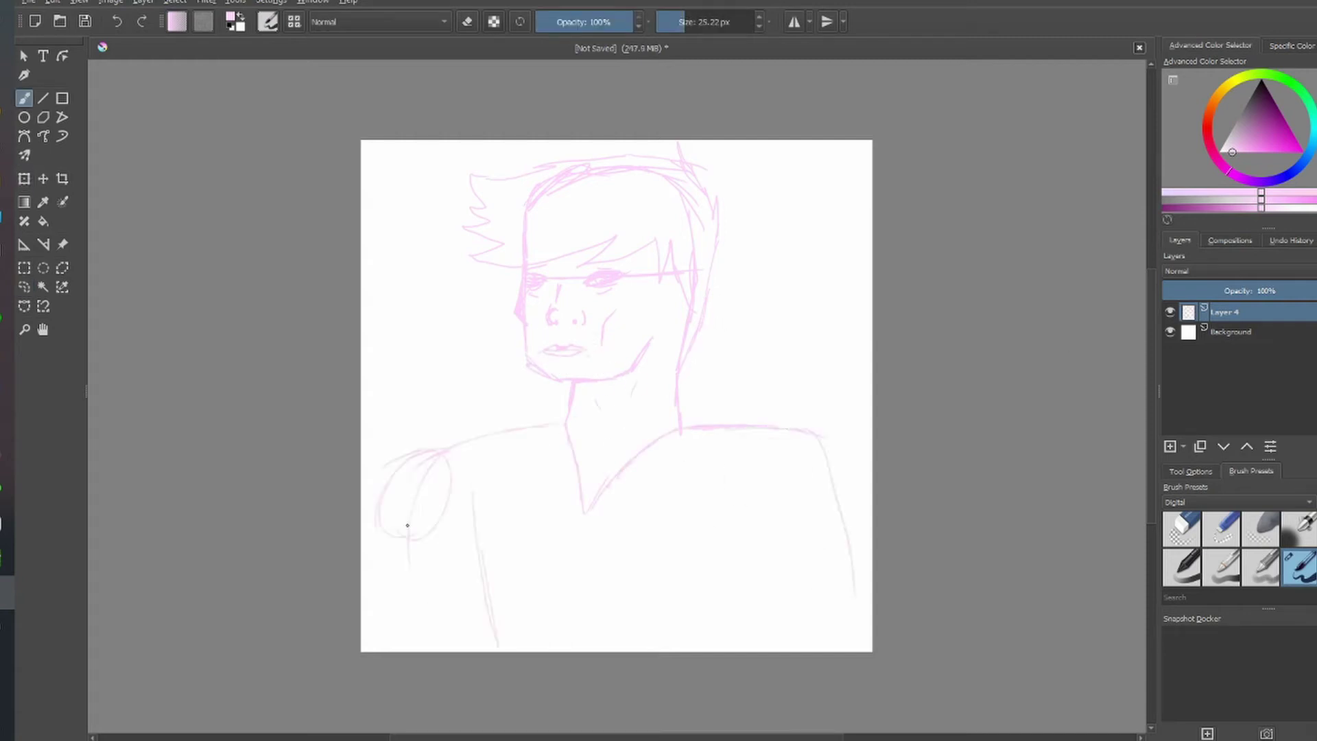
left_click_drag(384, 590, 401, 649)
left_click_drag(446, 497, 451, 624)
left_click_drag(453, 548, 474, 630)
Sketch the torso edges, right sleeve and arm lines.
left_click_drag(751, 504, 761, 622)
left_click_drag(804, 428, 828, 538)
left_click_drag(755, 497, 738, 635)
left_click_drag(731, 587, 861, 560)
mouse_move(861, 559)
left_mouse_down()
mouse_move(774, 602)
mouse_move(829, 650)
left_mouse_up()
left_click_drag(422, 459, 383, 511)
left_click_drag(453, 550, 467, 612)
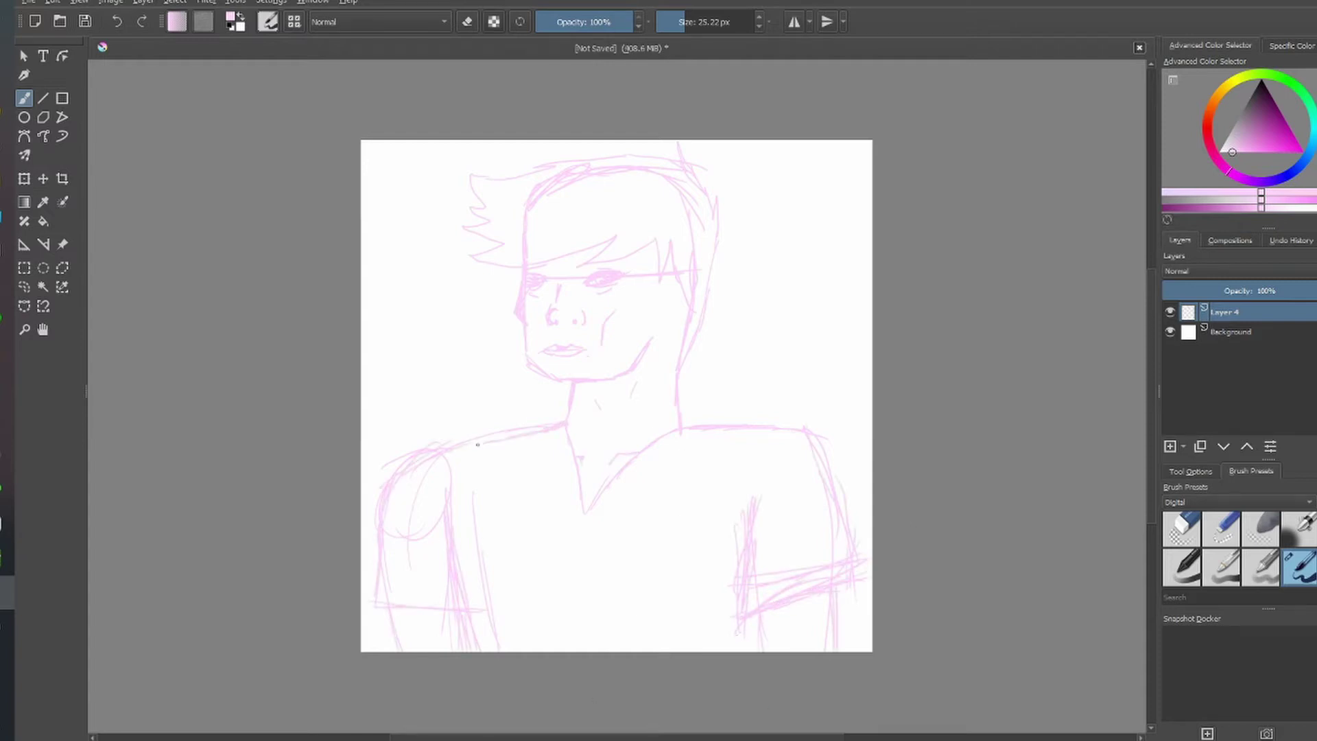
left_click_drag(685, 429, 828, 487)
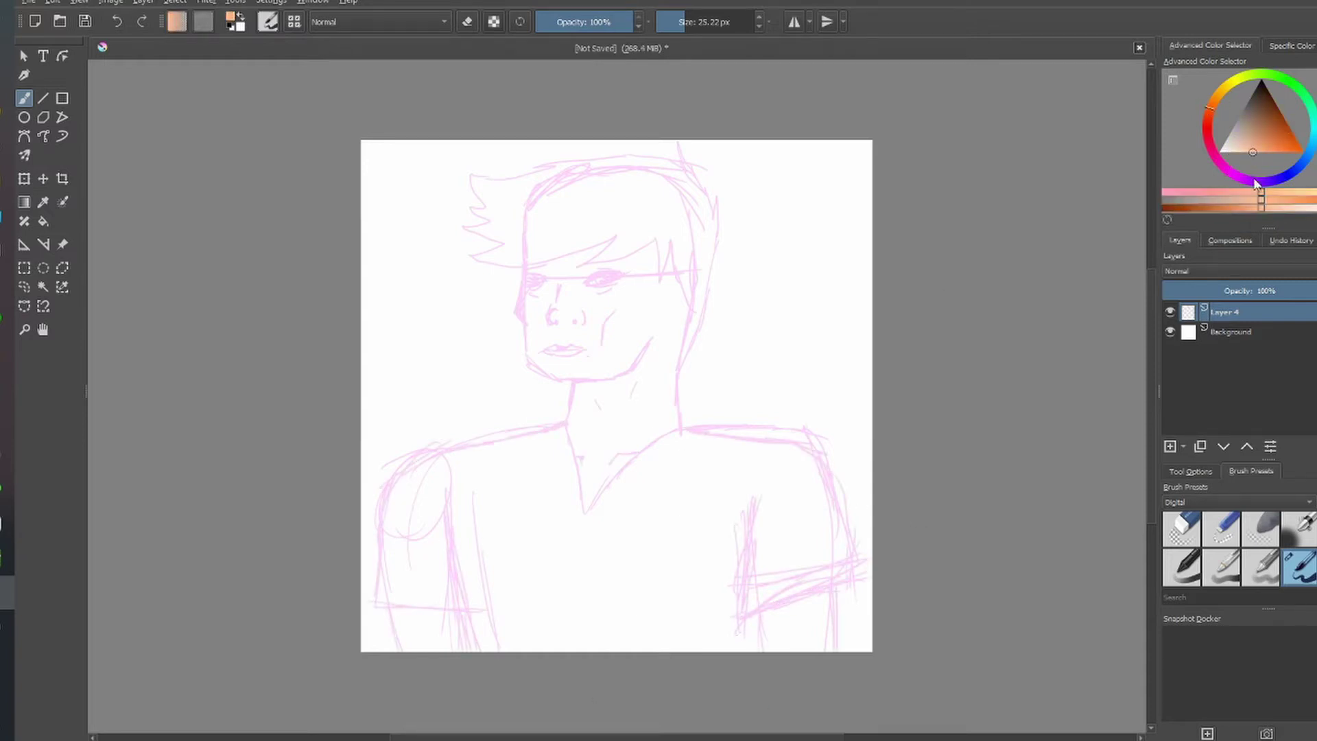
Paint peach skin over the face, neck and forearms.
left_click(1228, 332)
mouse_move(535, 322)
left_mouse_down()
mouse_move(652, 274)
mouse_move(652, 440)
left_mouse_up()
left_click_drag(411, 597, 412, 632)
left_click_drag(789, 603, 803, 638)
Paint the hair orange, then add Layer 7 with black as the colour.
left_click(1285, 152)
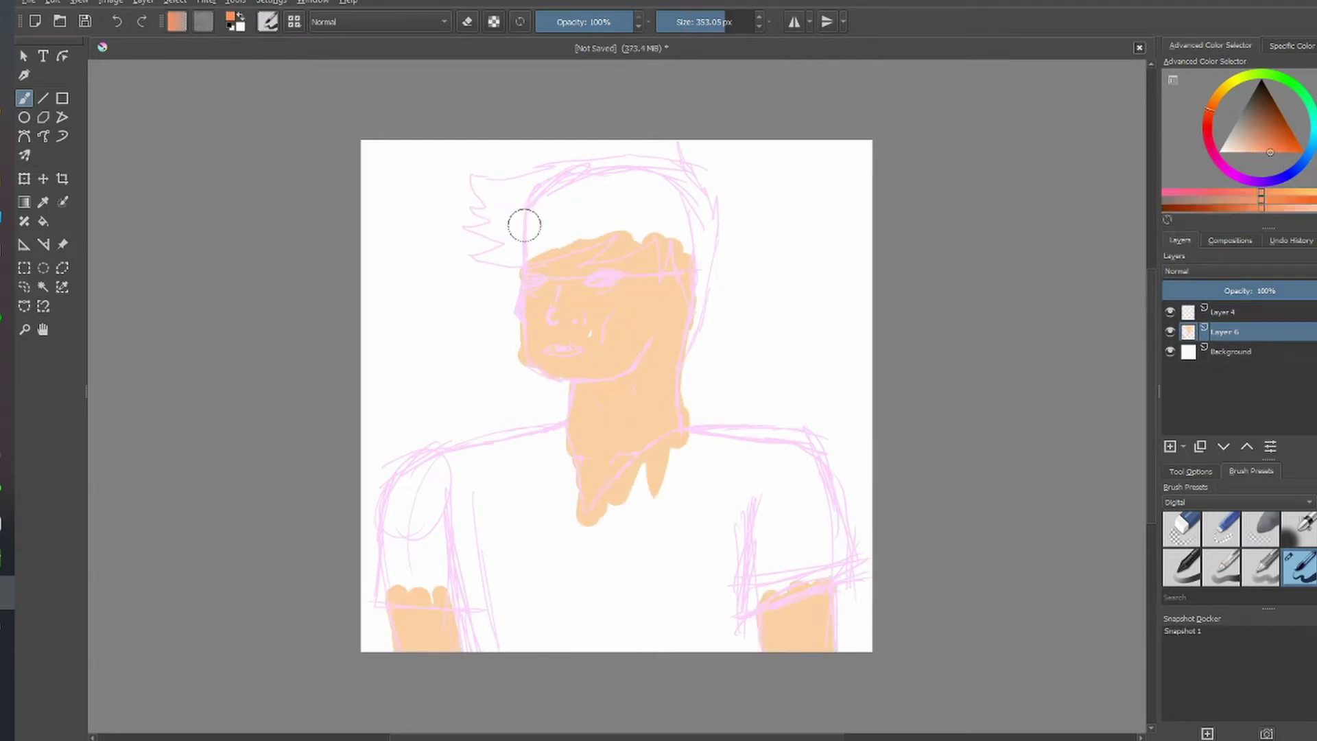
mouse_move(480, 219)
left_mouse_down()
mouse_move(617, 199)
mouse_move(693, 371)
left_mouse_up()
left_click_drag(710, 195, 717, 230)
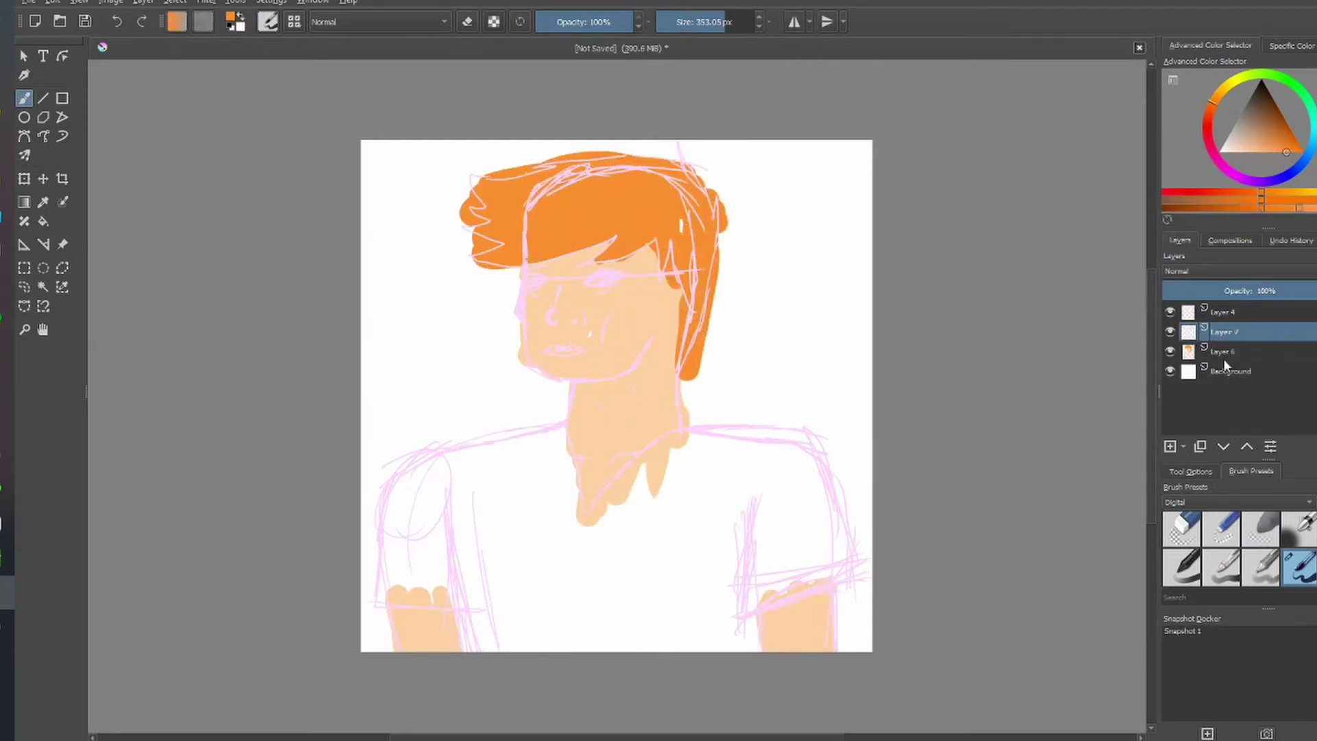
key("d")
key("Insert")
Ink the jawline, both sides of the neck and the hair outline in black.
scroll(573, 241, "up", 3)
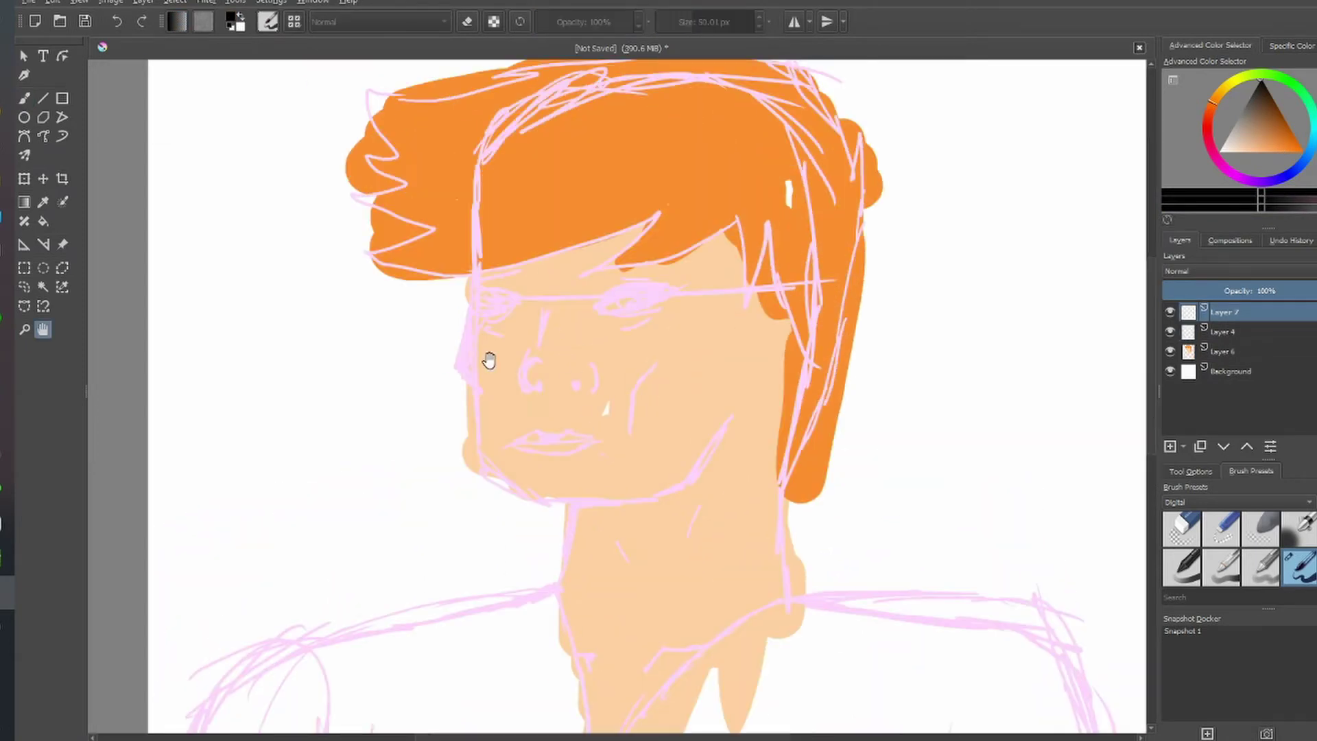
left_click_drag(475, 276, 731, 427)
left_click_drag(689, 485, 612, 361)
left_click_drag(496, 386, 481, 461)
mouse_move(709, 474)
left_mouse_down()
mouse_move(707, 421)
mouse_move(775, 133)
left_mouse_up()
mouse_move(776, 134)
left_mouse_down()
mouse_move(778, 370)
mouse_move(703, 137)
mouse_move(329, 298)
mouse_move(590, 326)
mouse_move(752, 487)
mouse_move(710, 590)
left_mouse_up()
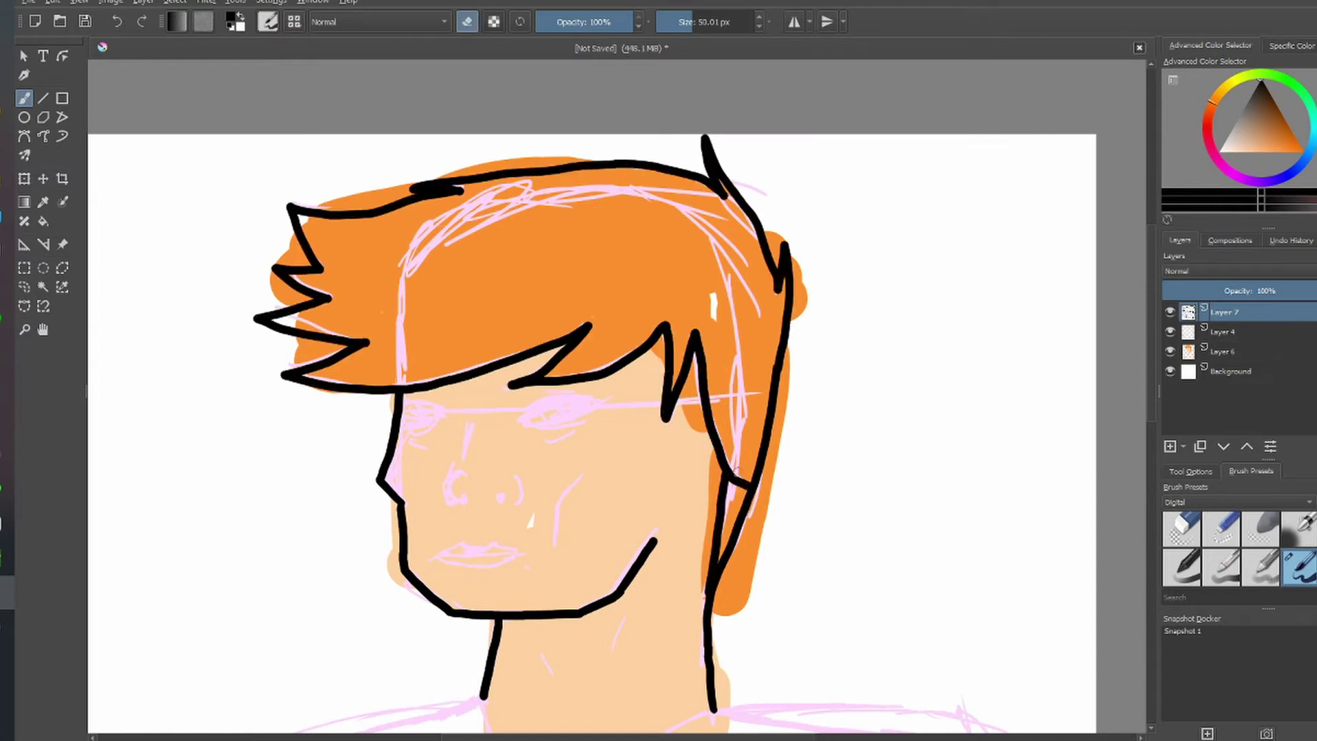
left_click(1170, 331, "shift")
Ink both eyes, the nose with nostril dots, and the lips.
mouse_move(516, 410)
left_mouse_down()
mouse_move(590, 396)
mouse_move(518, 410)
left_mouse_up()
left_click_drag(536, 436, 559, 444)
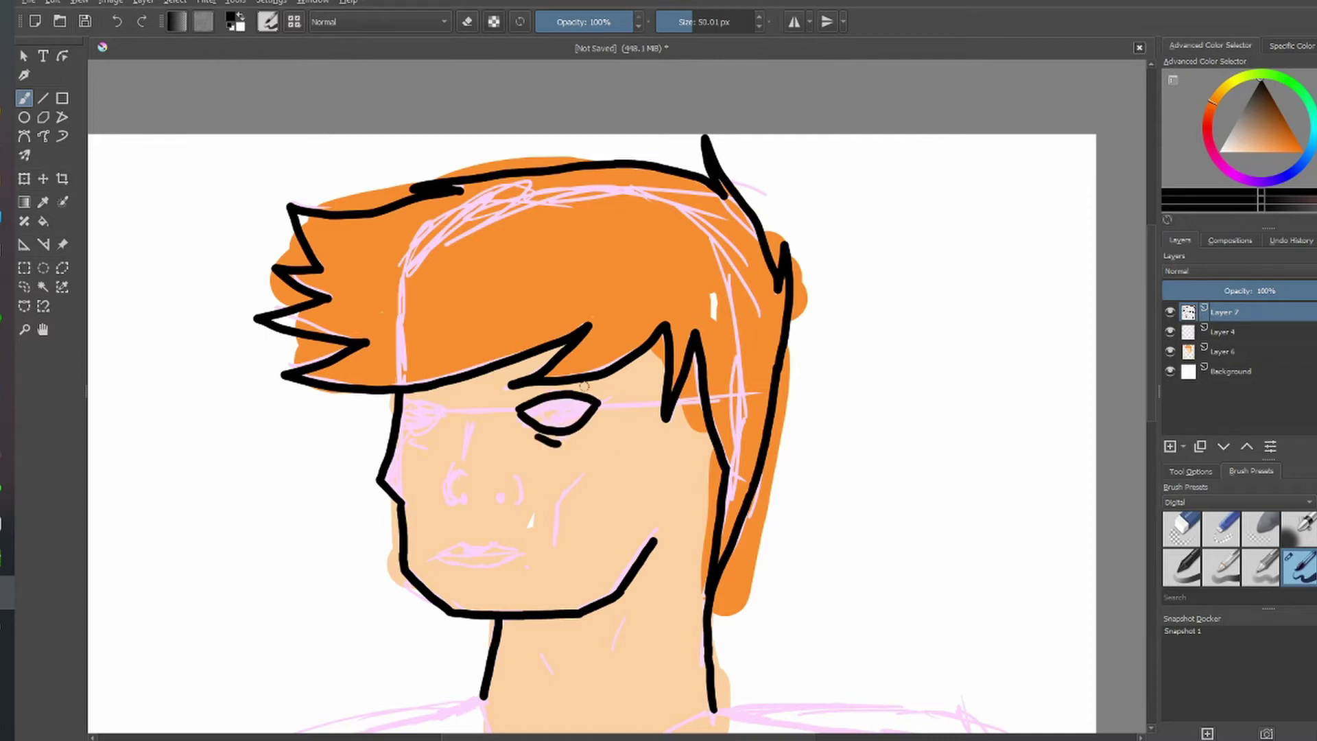
left_click_drag(461, 472, 458, 504)
left_click_drag(471, 429, 466, 459)
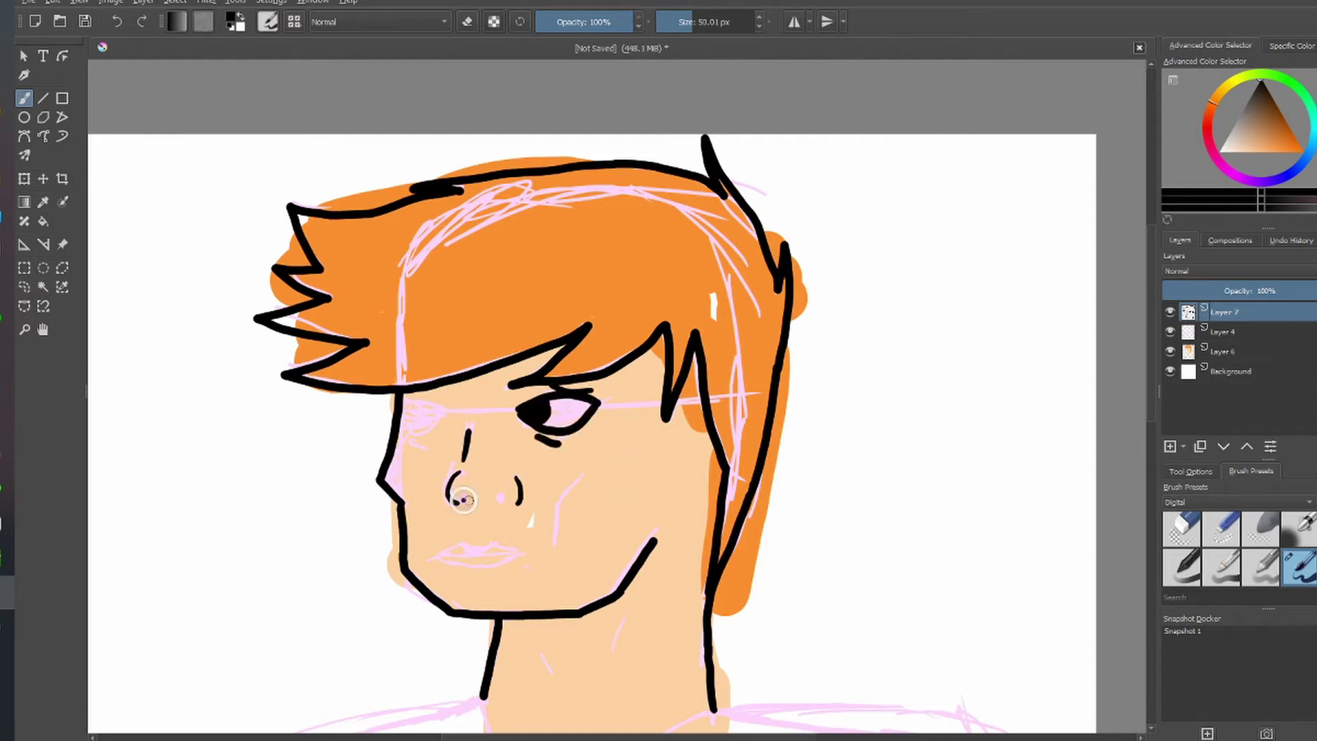
left_click(464, 500)
left_click(500, 499)
left_click_drag(433, 557, 516, 553)
left_click_drag(439, 561, 513, 557)
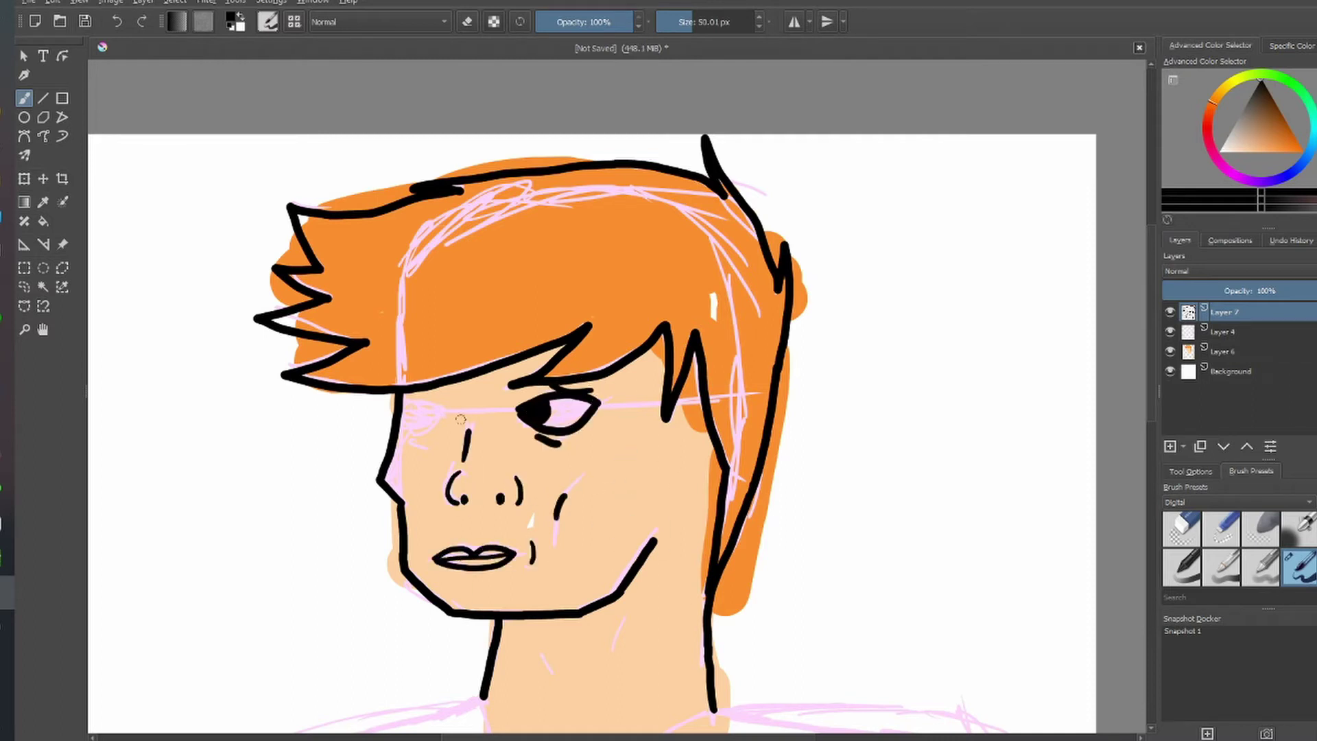
left_click_drag(402, 410, 443, 411)
mouse_move(444, 414)
left_mouse_down()
mouse_move(403, 426)
mouse_move(422, 437)
left_mouse_up()
Widen the lips with a transform and add a cheek line beside the mouth.
key("ctrl+t")
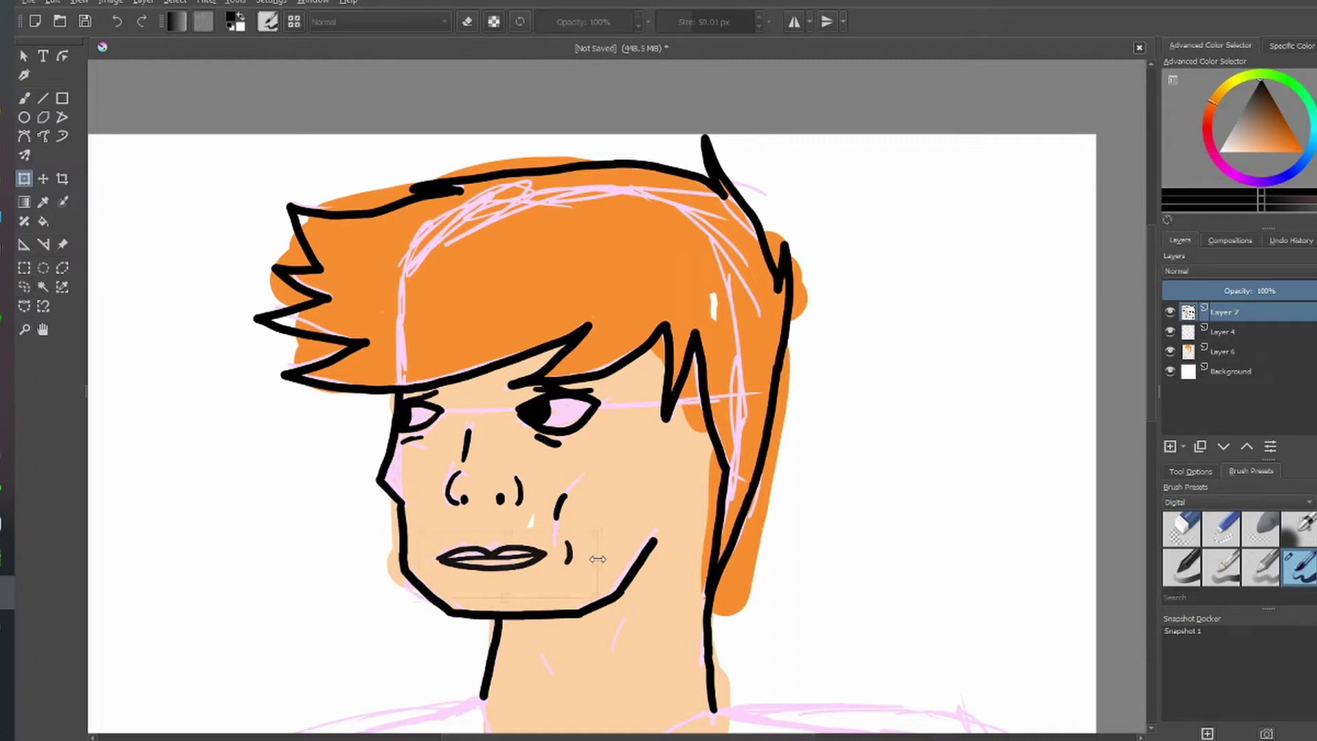
left_click_drag(603, 553, 544, 576)
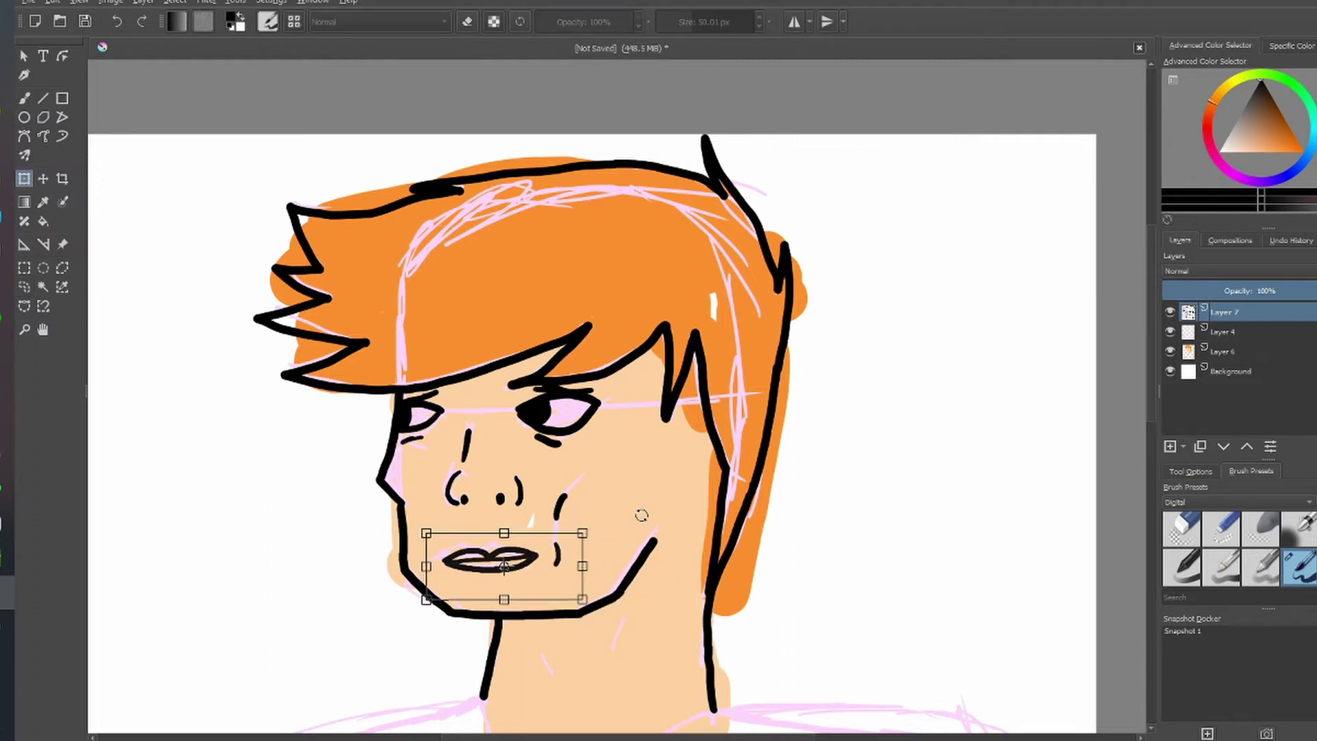
key("Return")
key("b")
key("e")
key("e")
left_click_drag(599, 473, 595, 507)
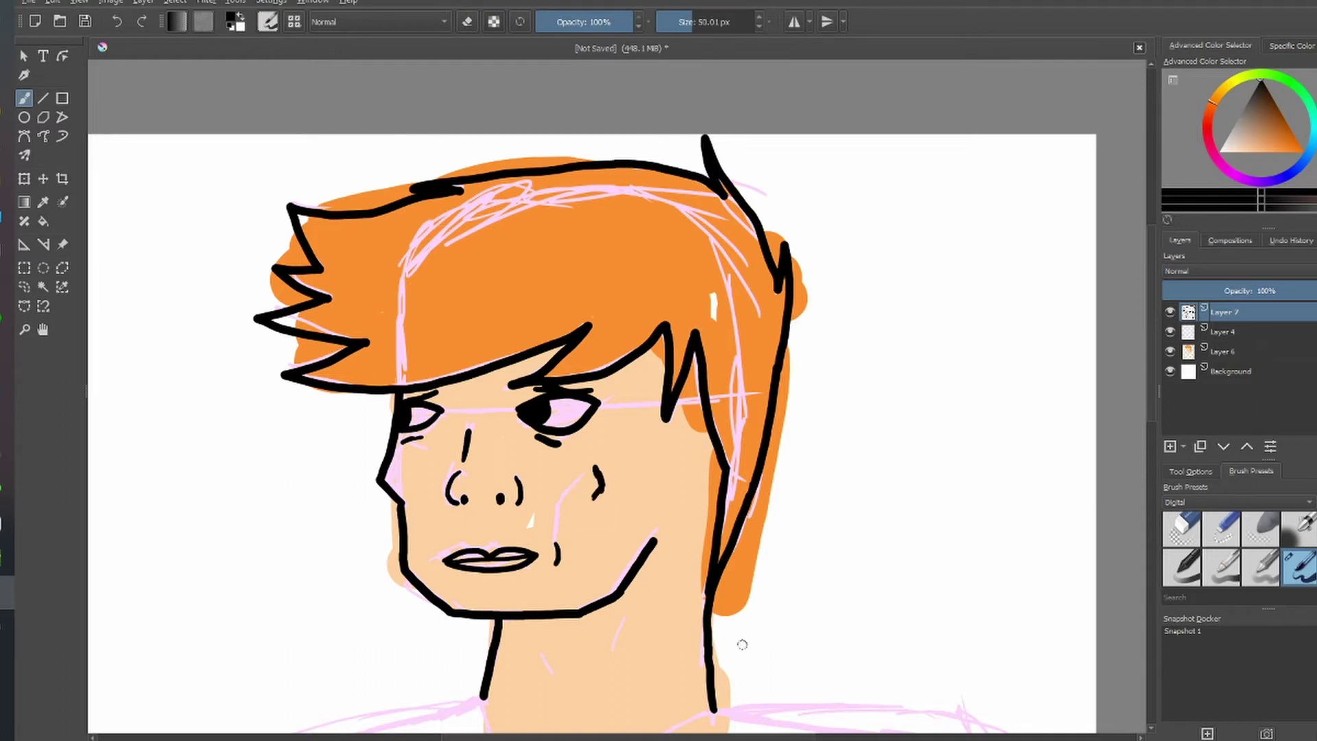
Ink the V-neck collar, left shoulder and left sleeve.
mouse_move(785, 495)
left_mouse_down()
mouse_move(772, 409)
mouse_move(801, 165)
left_mouse_up()
key("b")
left_click_drag(529, 559, 861, 410)
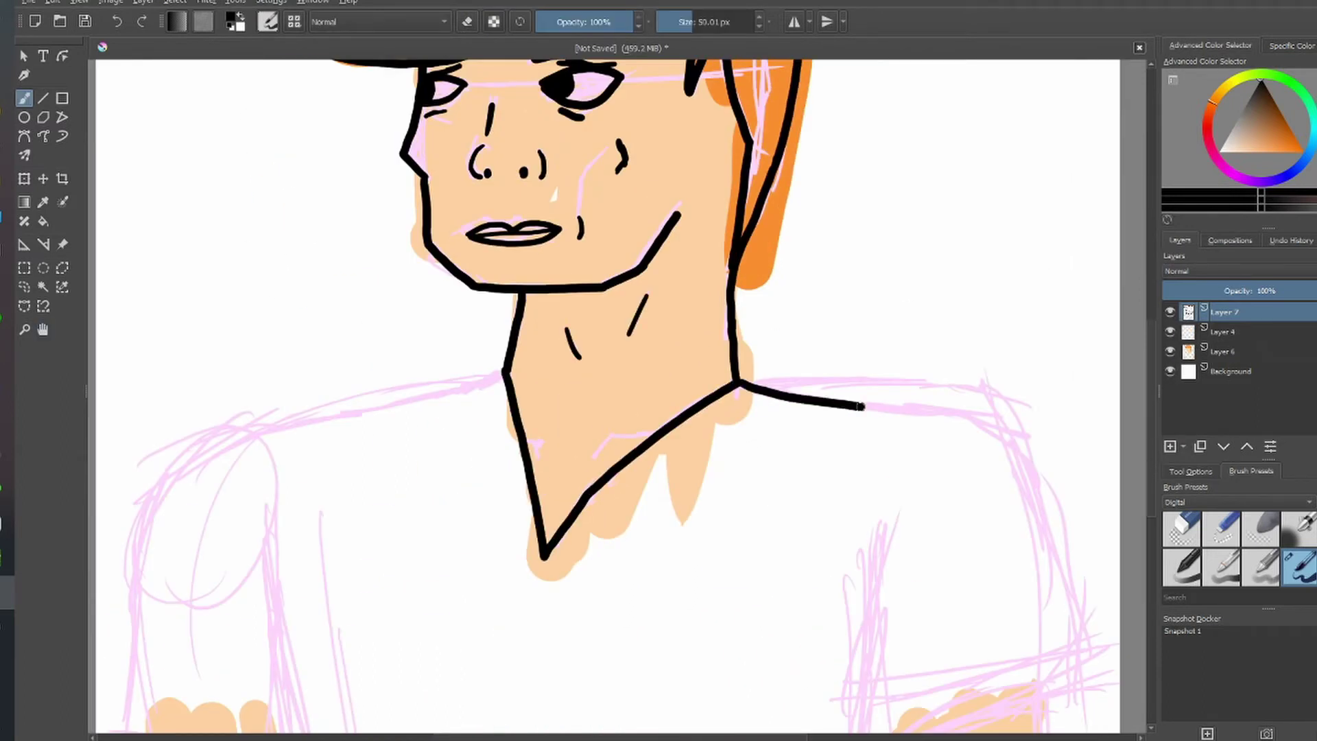
left_click_drag(504, 371, 132, 647)
left_click_drag(661, 537, 758, 295)
left_click_drag(219, 415, 264, 503)
Ink the right shoulder, sleeve edge, sleeve hem and forearm.
left_click_drag(755, 412, 329, 391)
left_click_drag(515, 515, 741, 383)
left_click_drag(661, 176, 738, 385)
left_click_drag(533, 286, 533, 501)
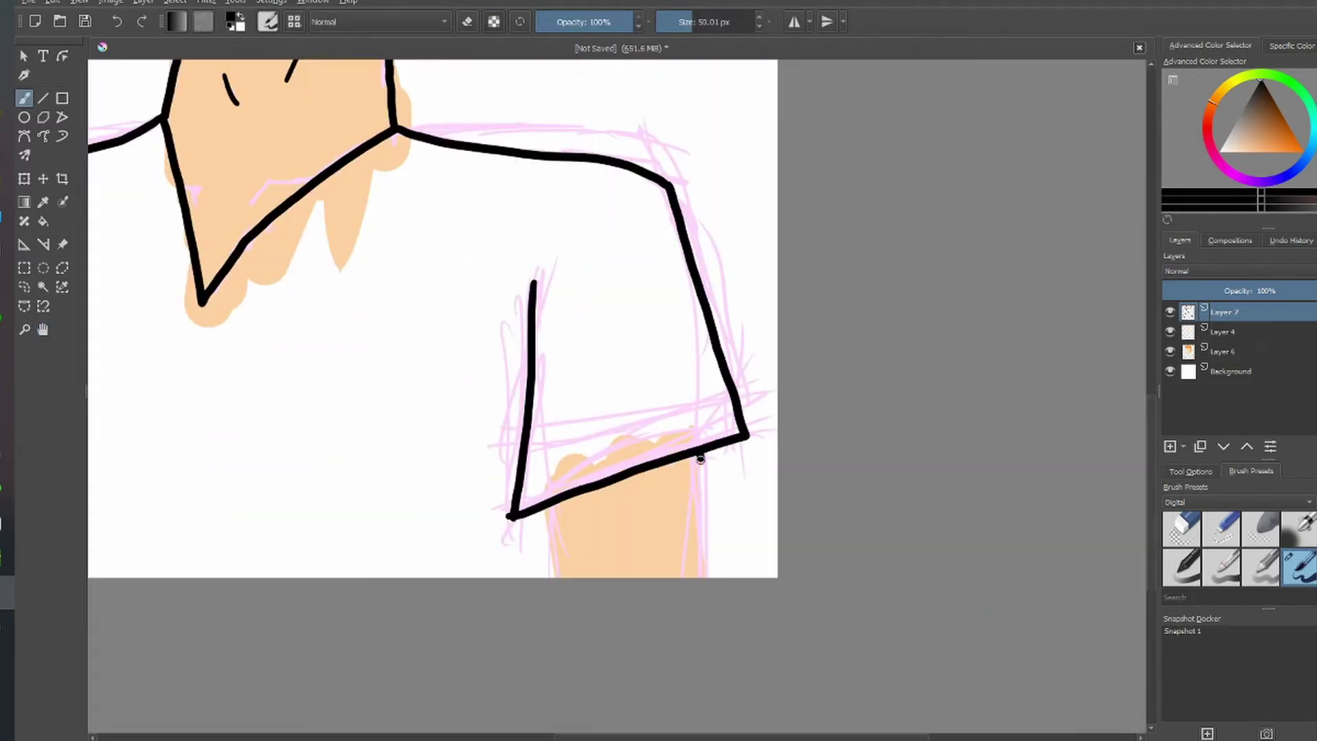
left_click_drag(707, 454, 701, 578)
left_click_drag(343, 411, 746, 398)
Hide the sketch and skin layers, and erase the doubled sleeve and stray collar lines.
key("2")
left_click(1170, 352)
left_click(1170, 331)
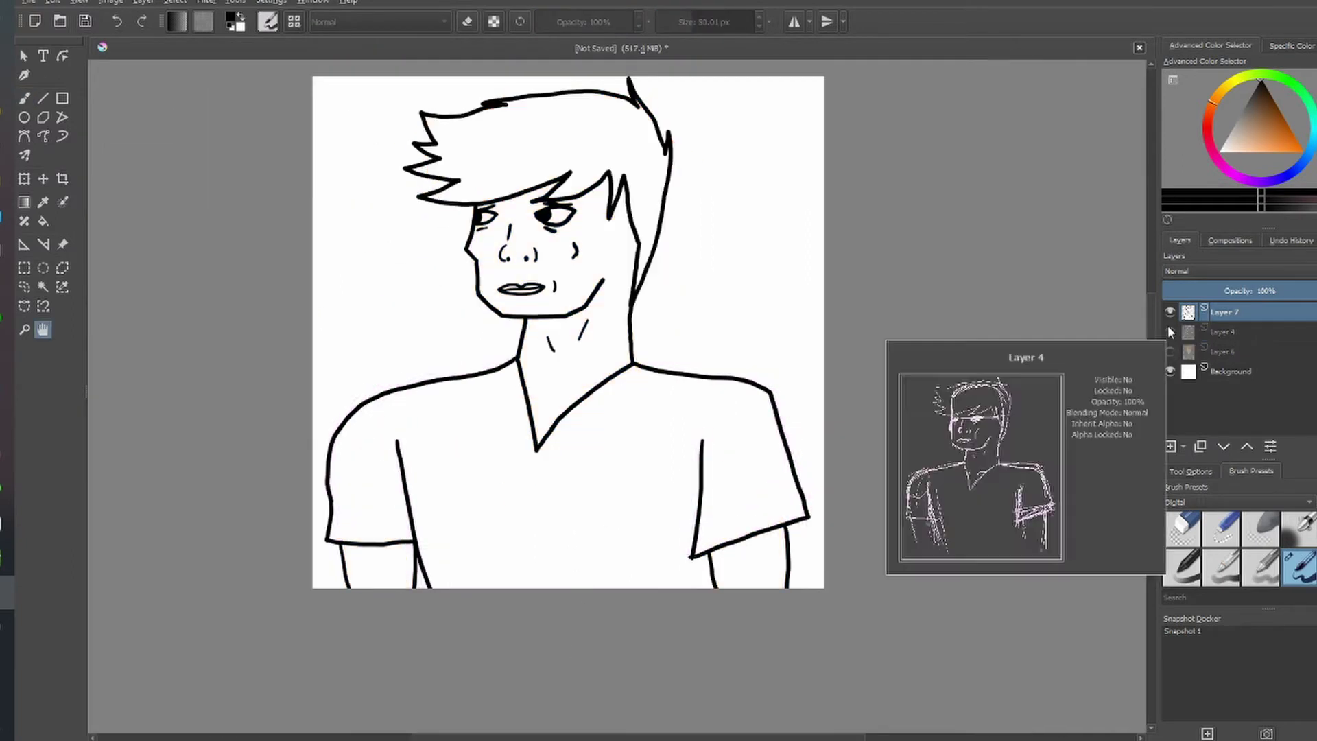
key("e")
mouse_move(401, 444)
left_mouse_down()
mouse_move(415, 580)
mouse_move(395, 470)
left_mouse_up()
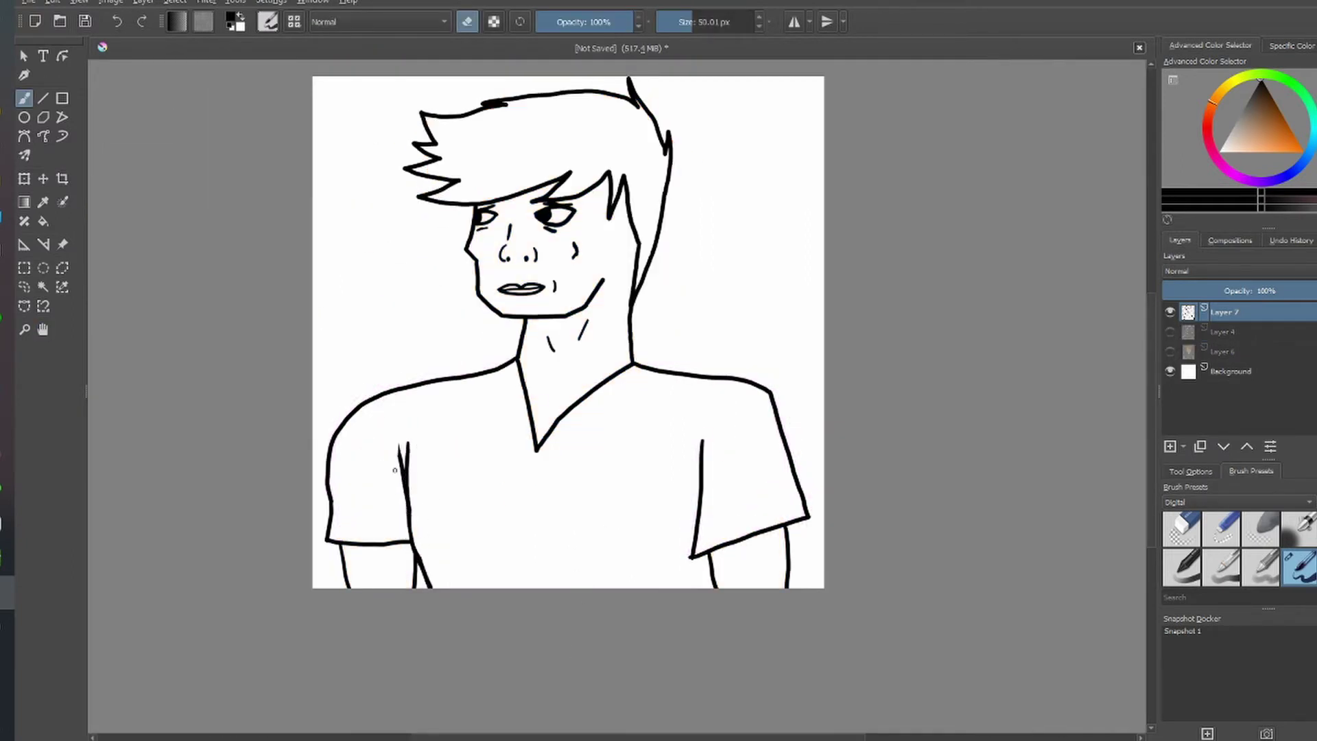
left_click_drag(564, 404, 593, 395)
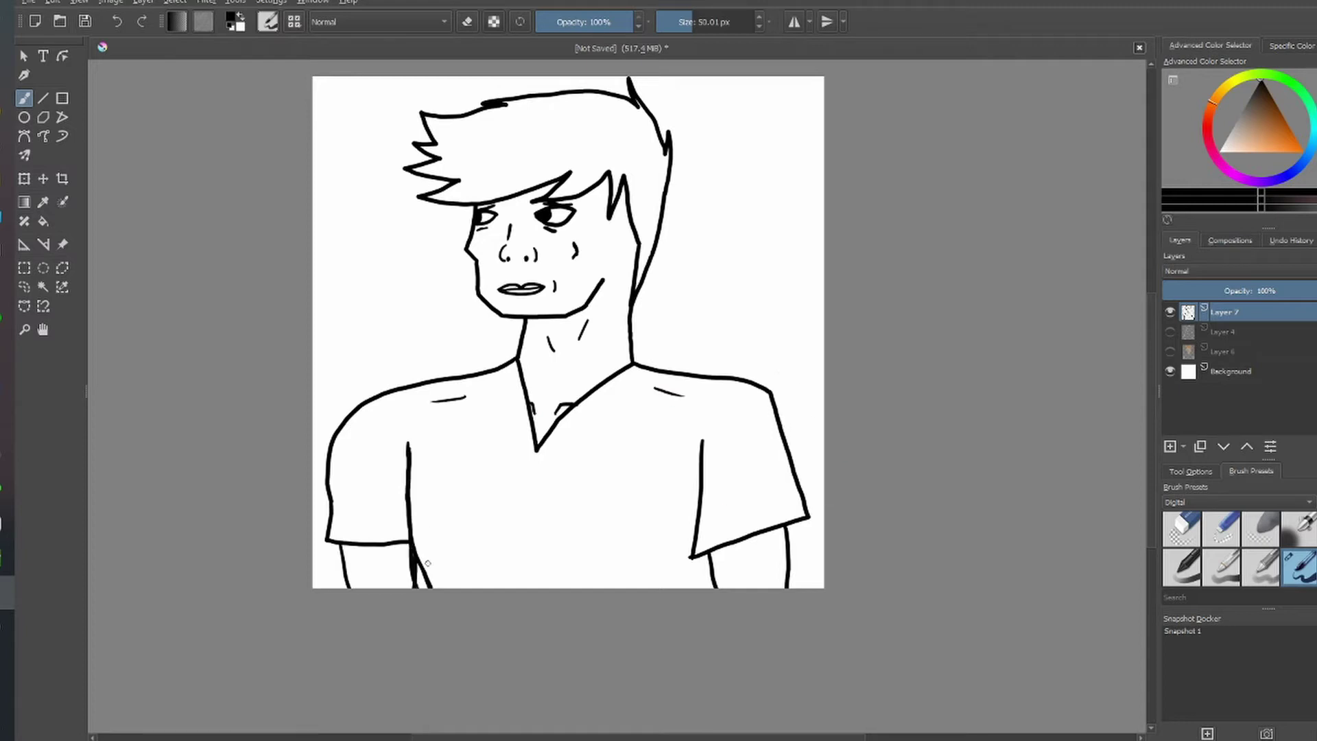
Move the left arm closer to the torso and redraw its lower line straighter.
mouse_move(439, 305)
left_mouse_down()
mouse_move(506, 559)
mouse_move(466, 548)
left_mouse_up()
key("ctrl+t")
key("Return")
key("b")
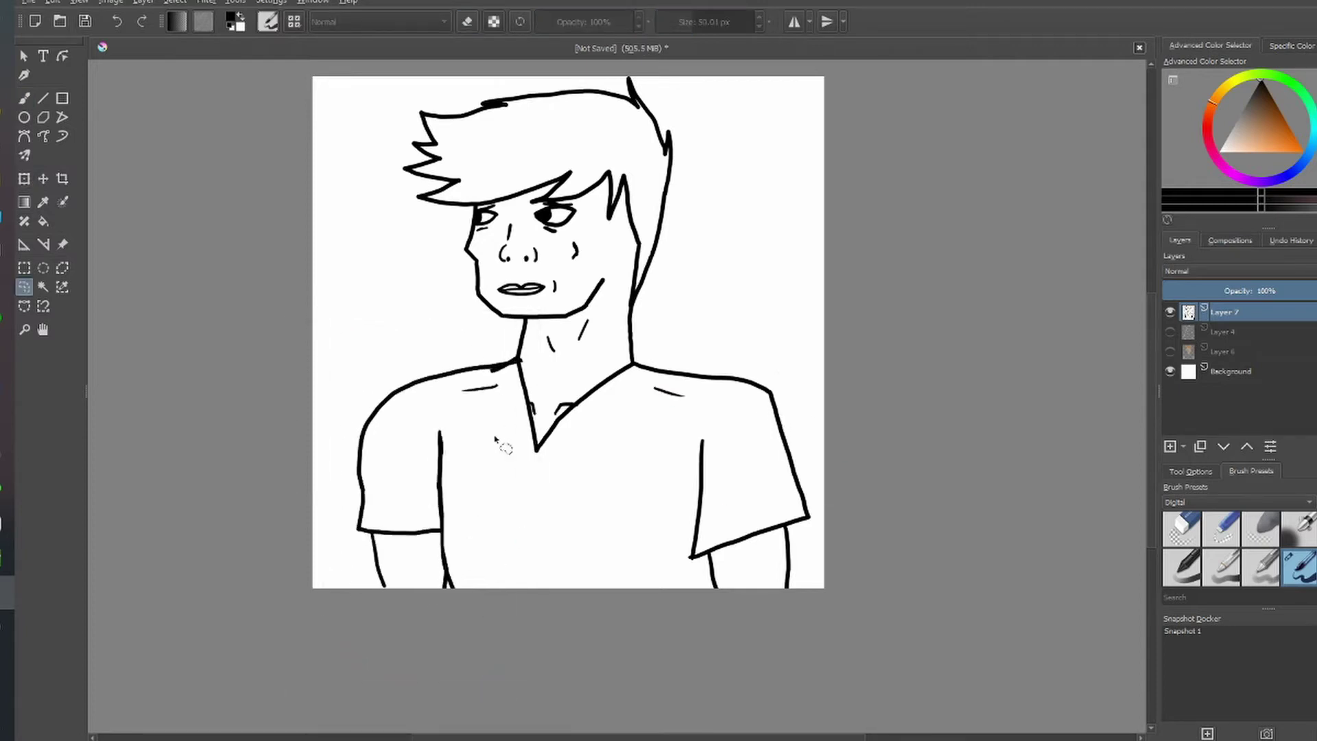
left_click_drag(375, 534, 383, 586)
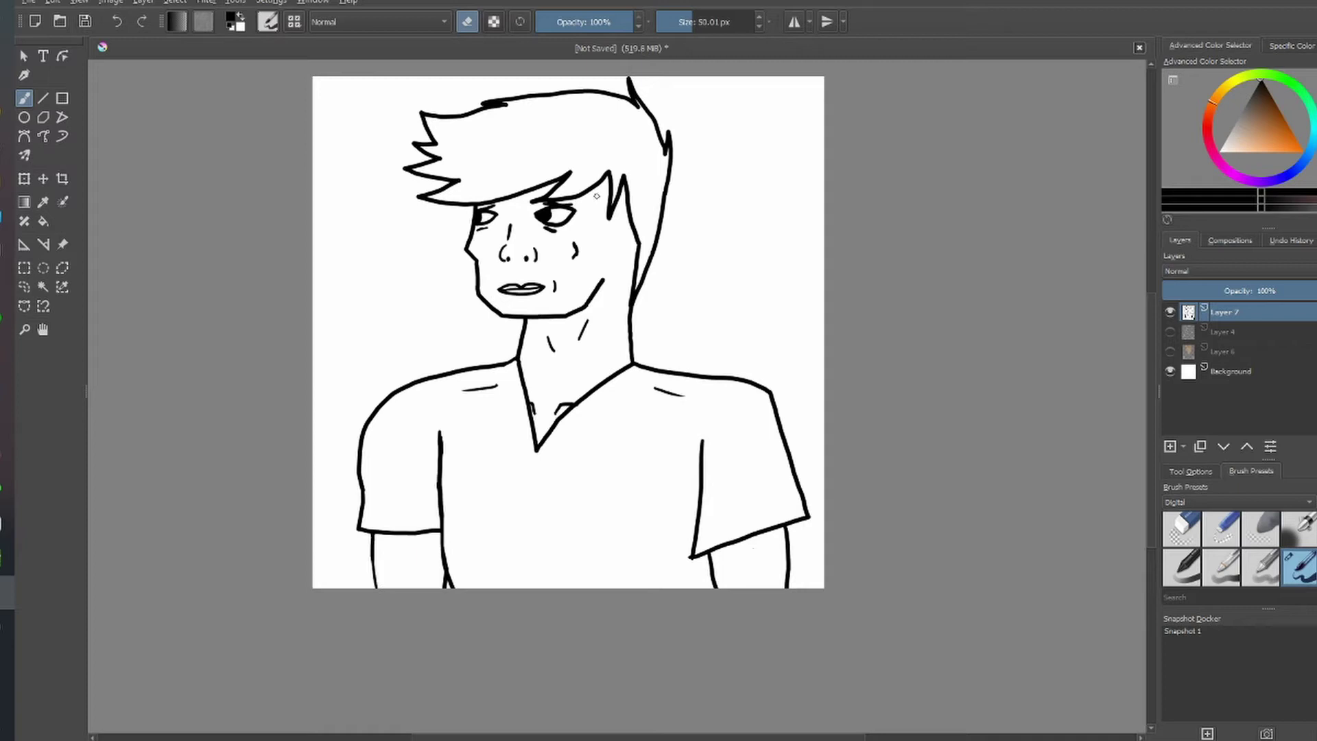
key("e")
On the flat colour layer, erase spills near the neck, above the hair and below the sleeves.
key("e")
left_click(1170, 352)
key("e")
left_click(1224, 351)
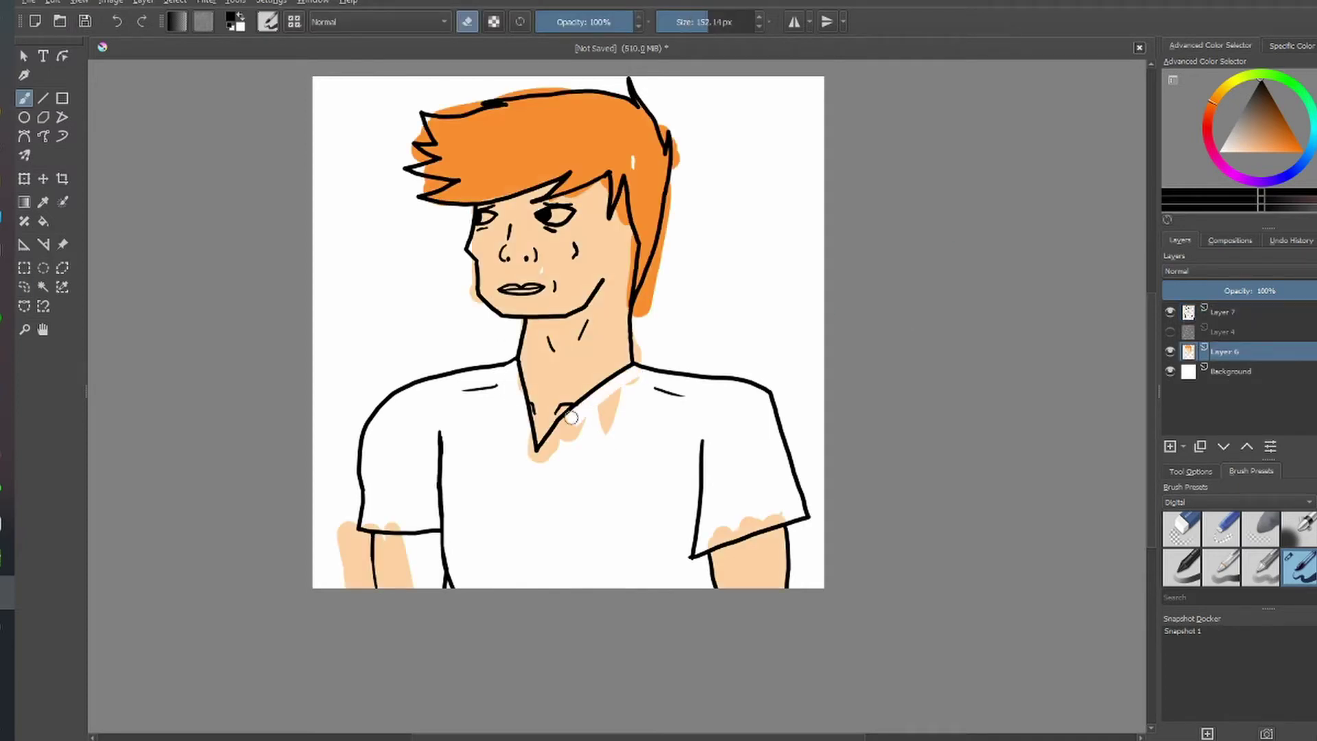
mouse_move(597, 385)
left_mouse_down()
mouse_move(549, 446)
mouse_move(638, 307)
mouse_move(677, 154)
left_mouse_up()
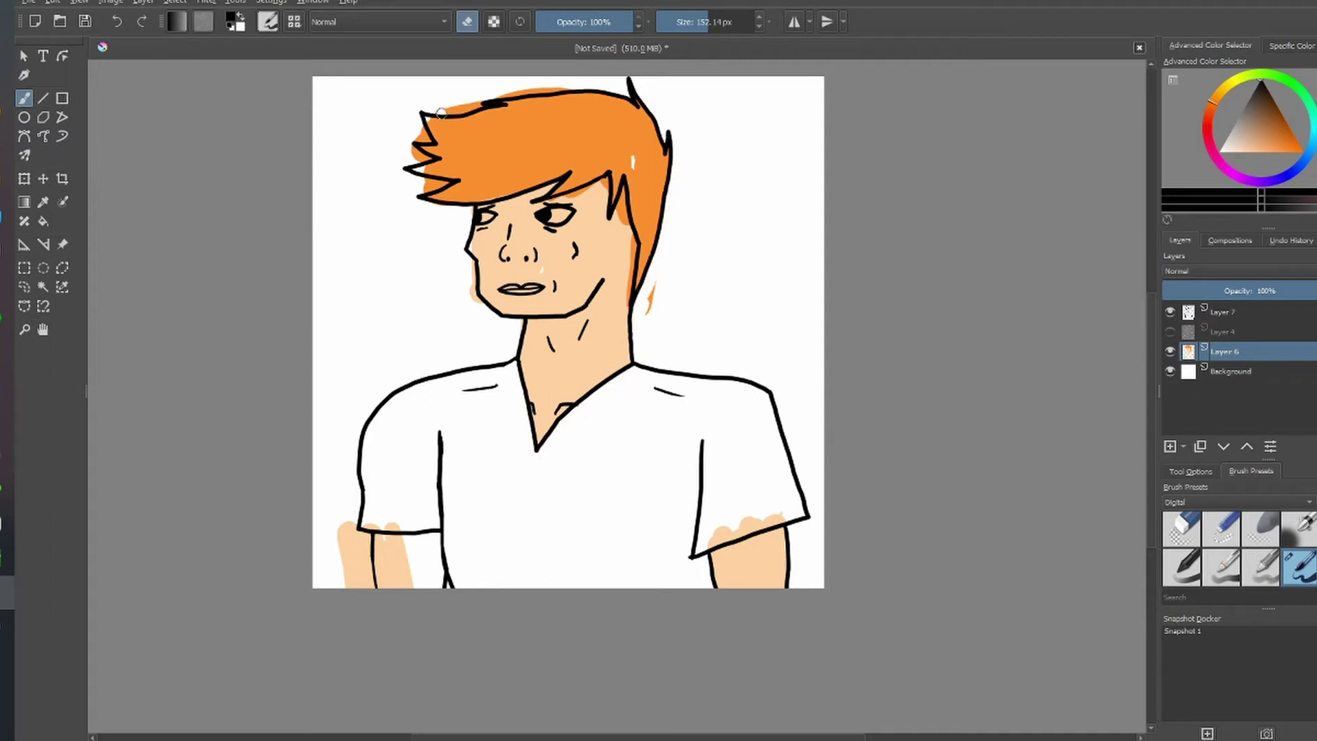
left_click_drag(441, 111, 569, 84)
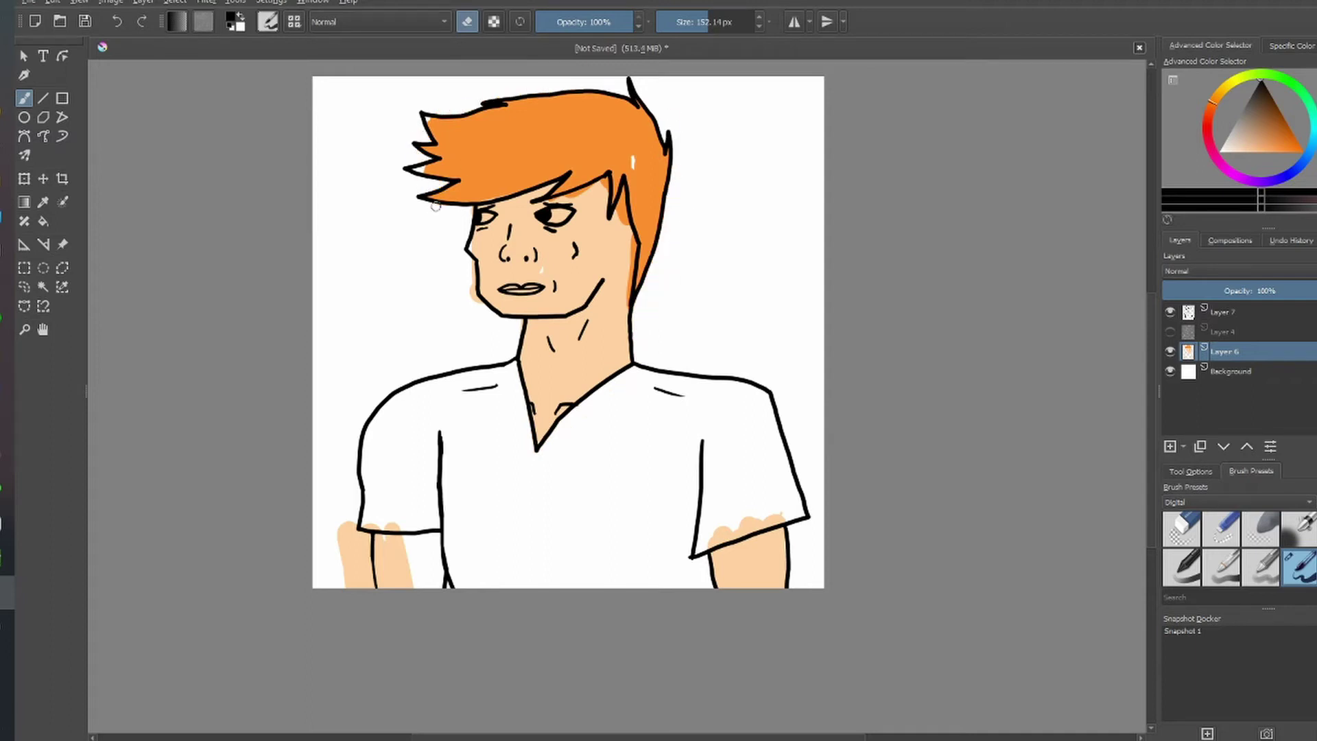
left_click_drag(339, 527, 353, 538)
left_click_drag(713, 535, 782, 515)
Sample the skin peach and fill the upper left arm, trimming the sleeve-edge overflow.
key("p")
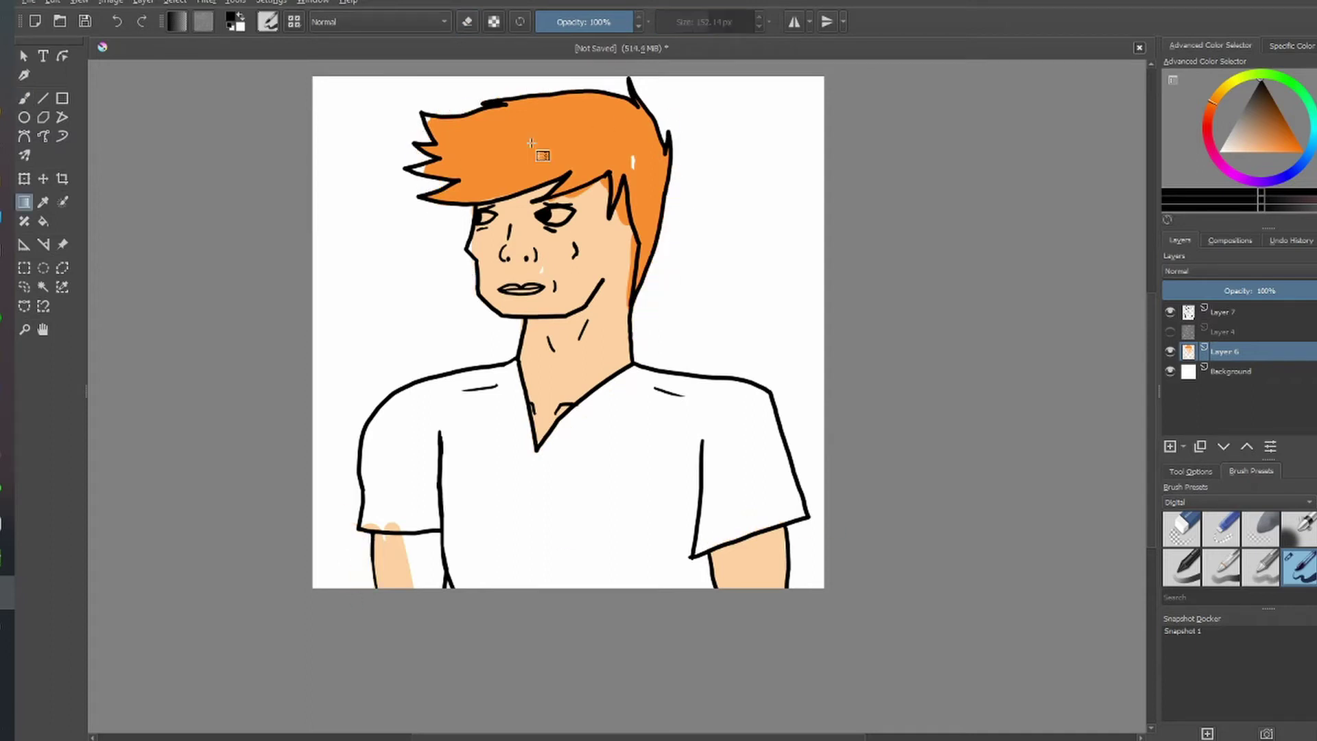
left_click(536, 160)
key("b")
key("e")
left_click_drag(387, 525, 398, 529)
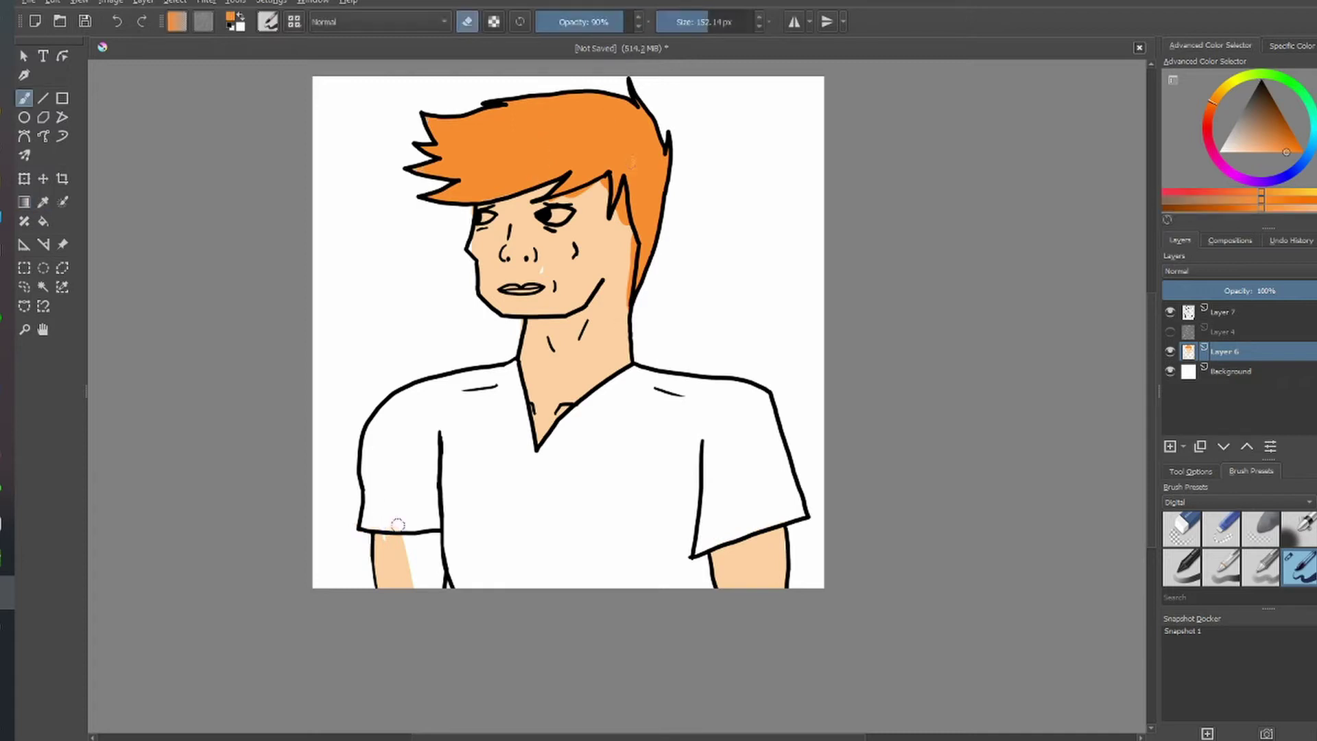
key("e")
left_click(544, 264, "ctrl")
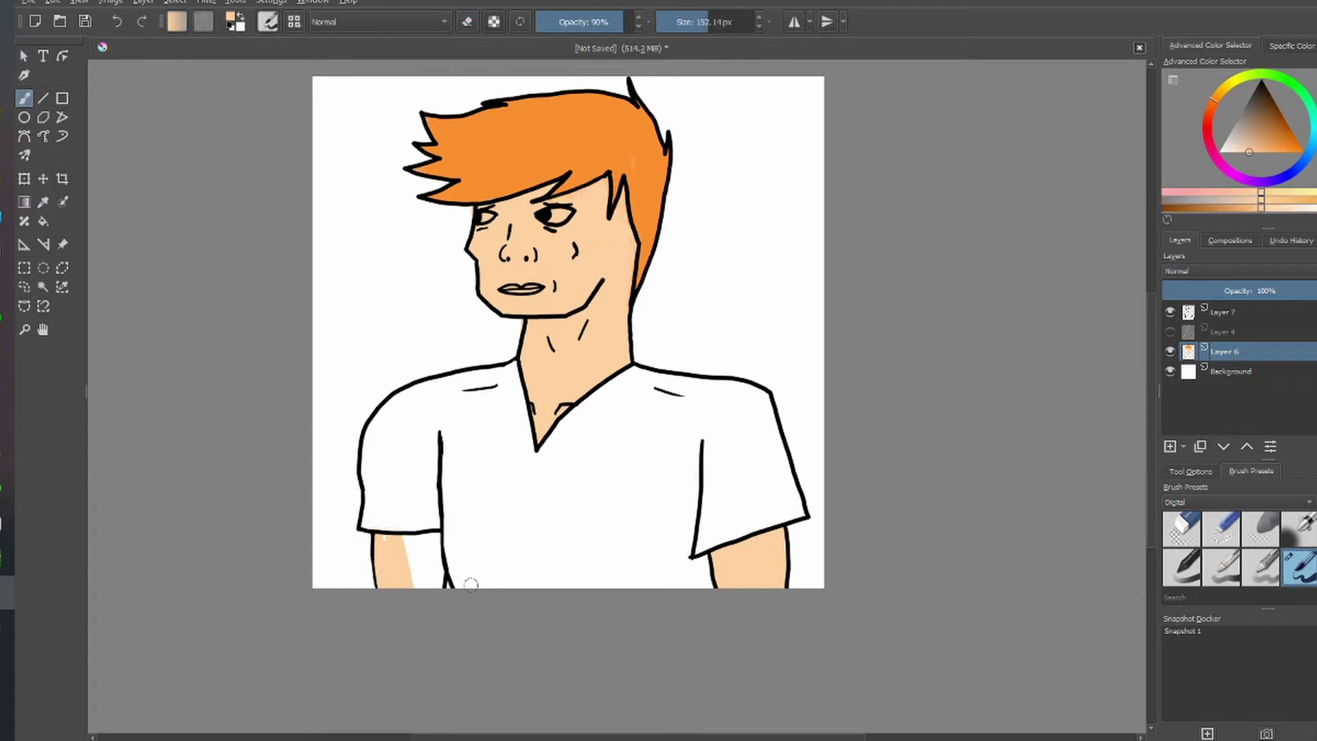
left_click_drag(471, 584, 398, 559)
key("i")
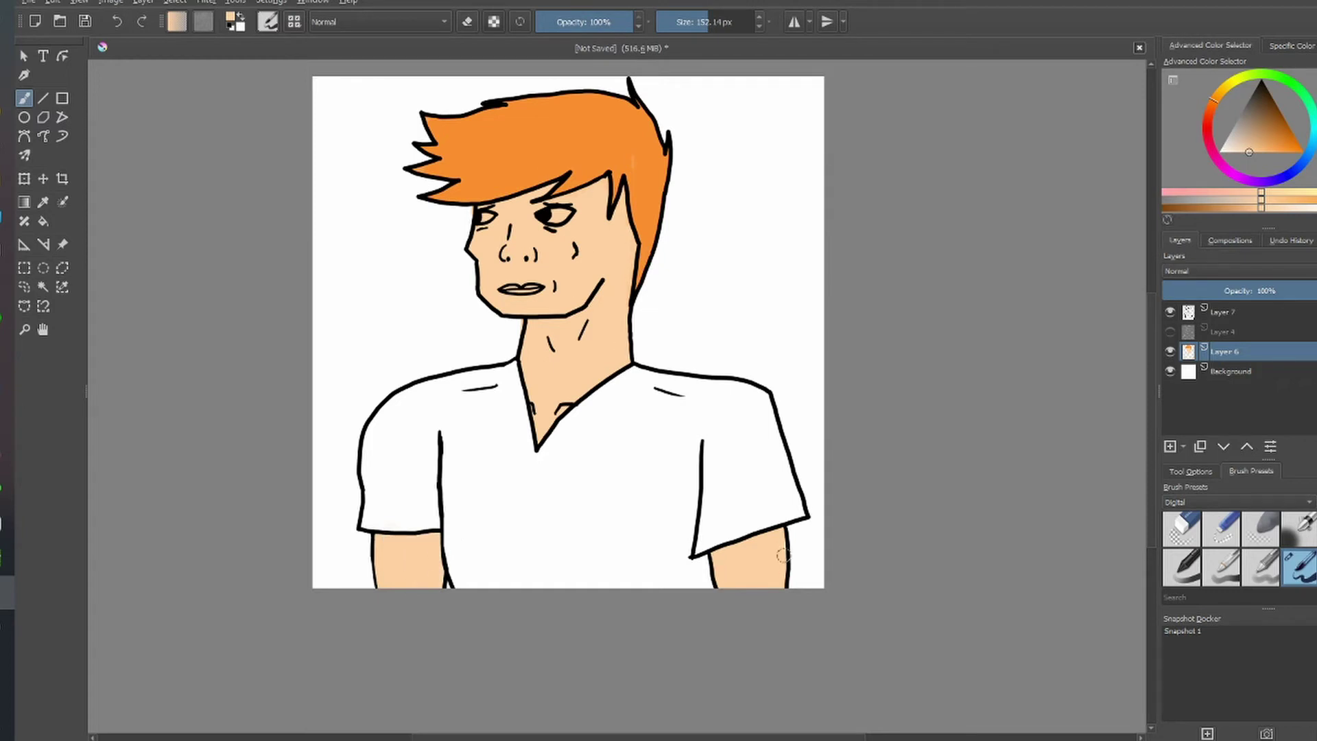
left_click(569, 140, "ctrl")
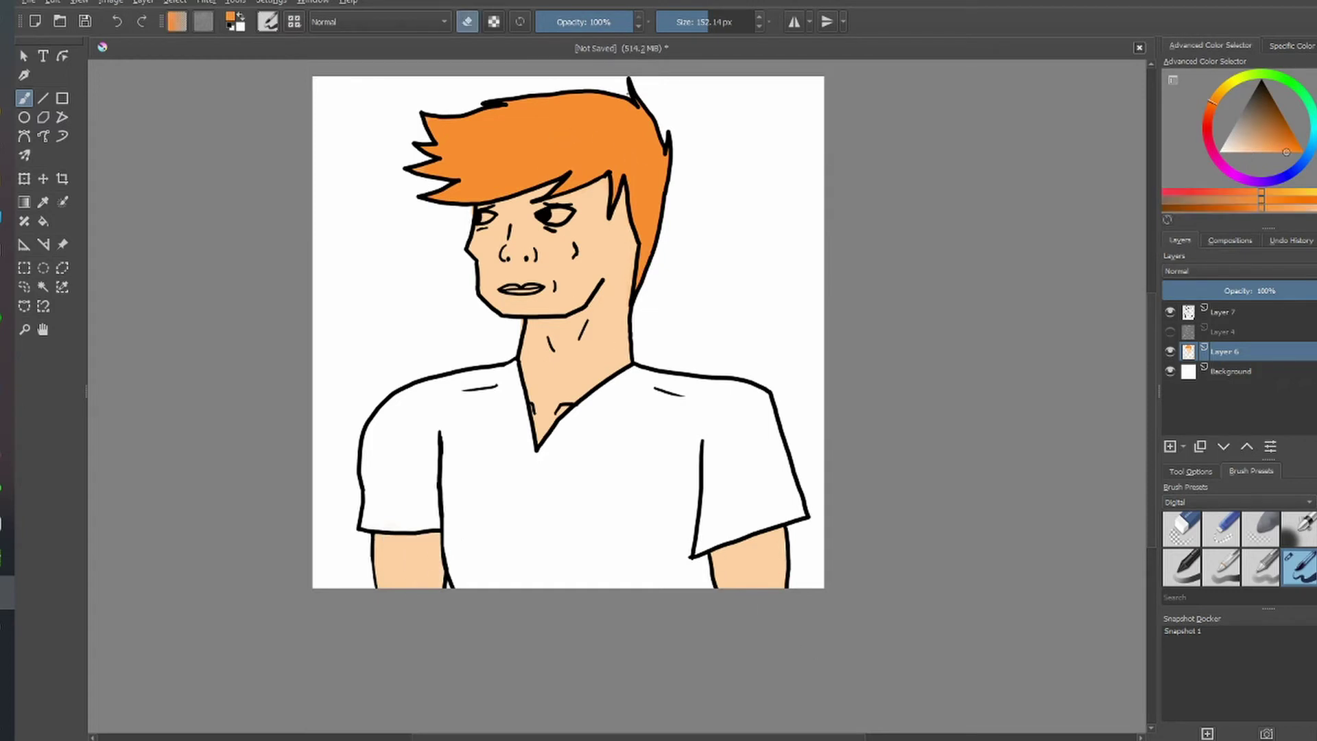
Tint the left eye pinkish red.
left_click(552, 214, "ctrl")
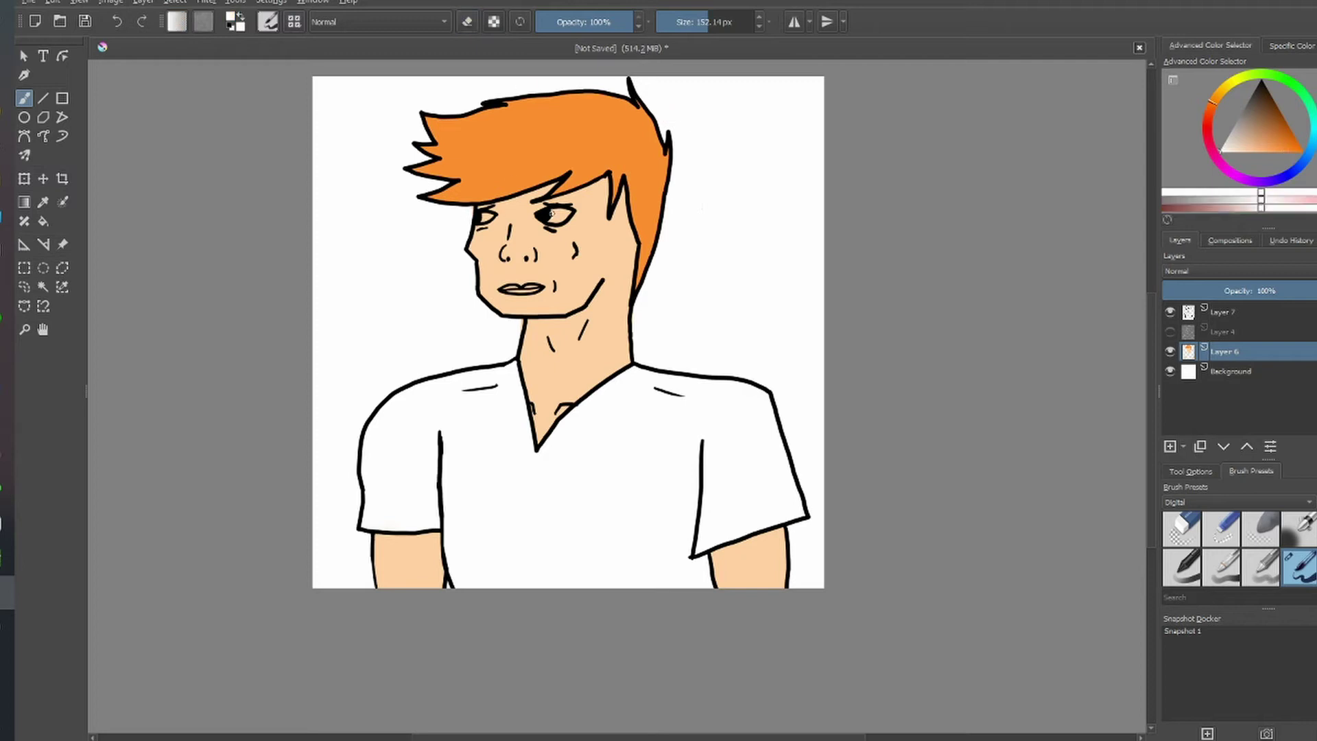
left_click(1255, 152)
left_click(485, 216)
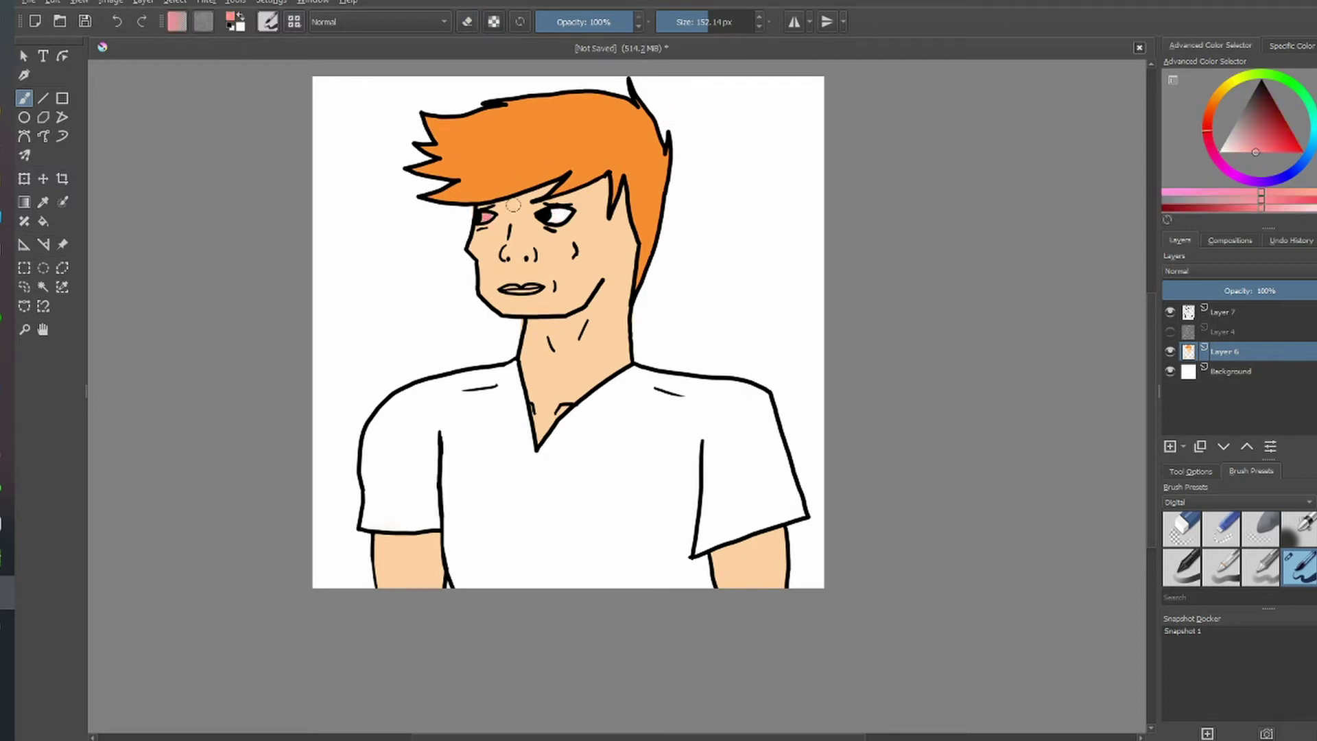
On a new layer, draw a light blue tear streak down to the jaw.
left_click(1312, 160)
left_click(1170, 446)
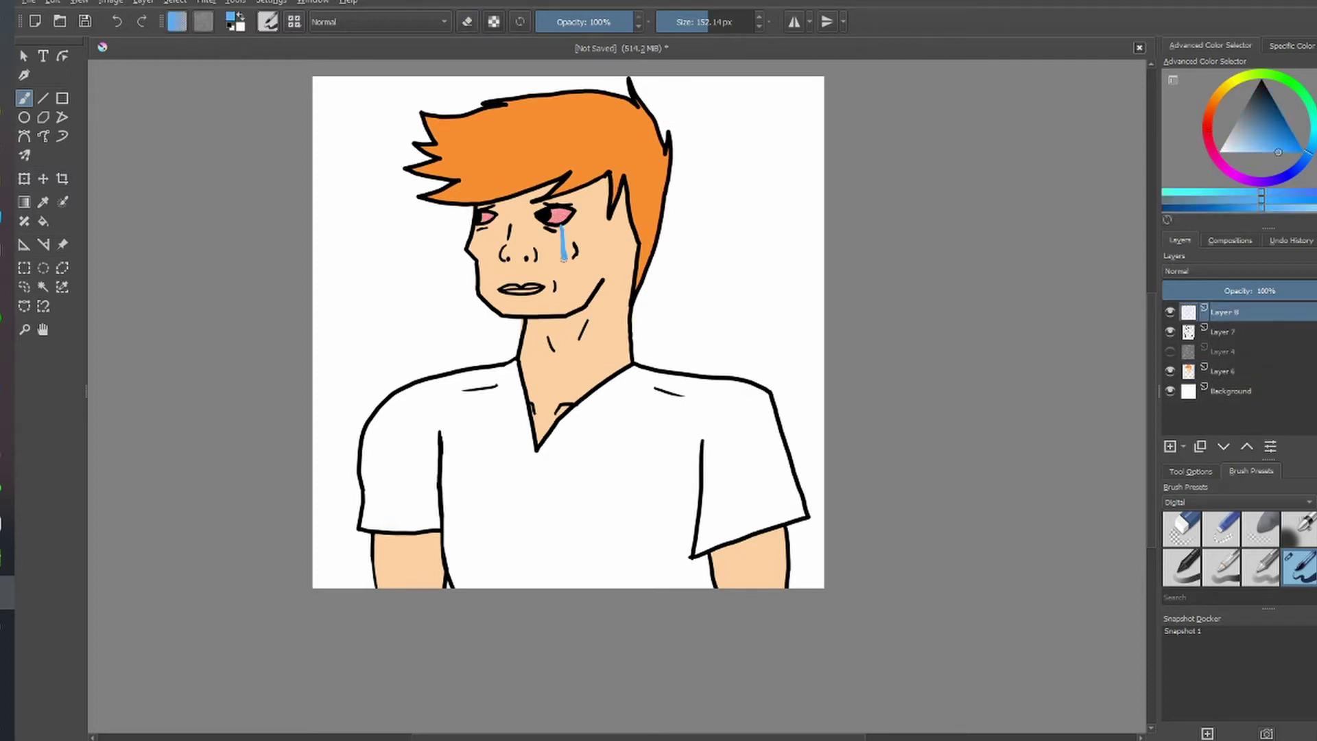
scroll(569, 329, "up", 5)
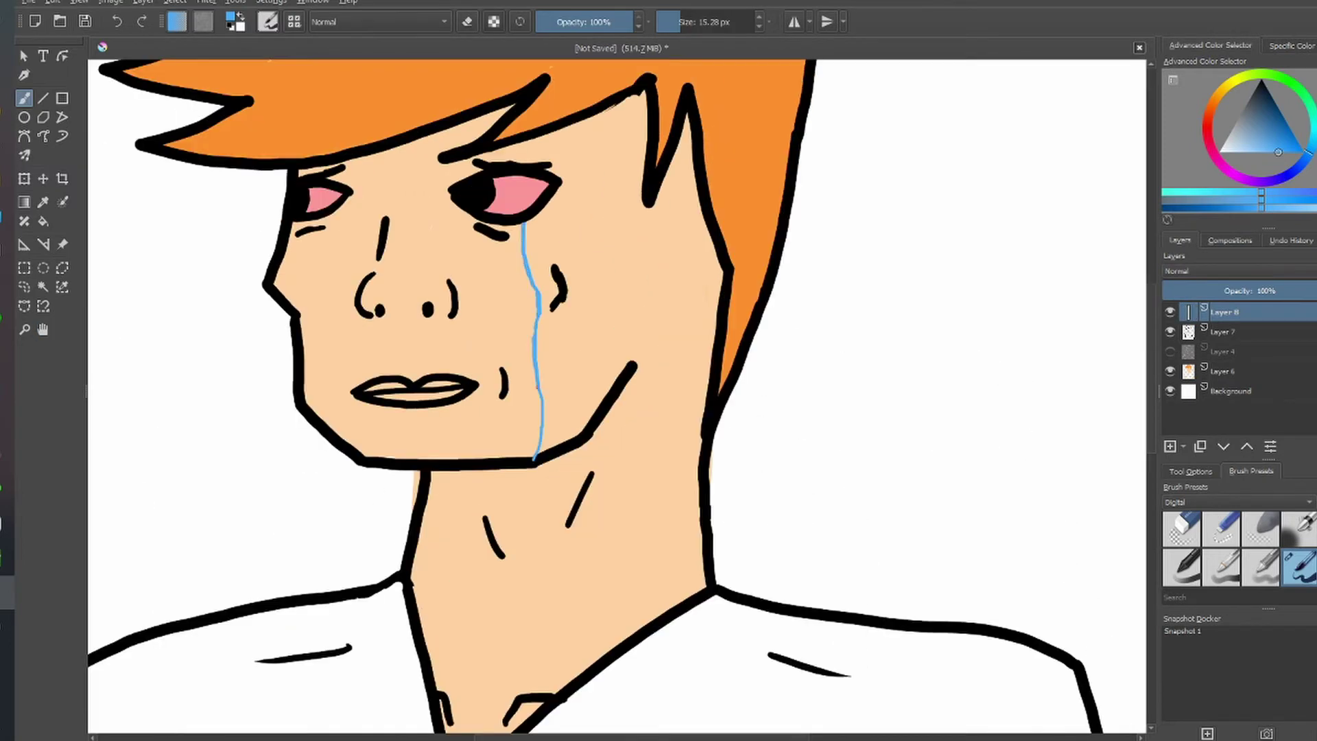
left_click_drag(528, 240, 539, 456)
left_click(618, 308, "ctrl")
left_click(1225, 372)
key("e")
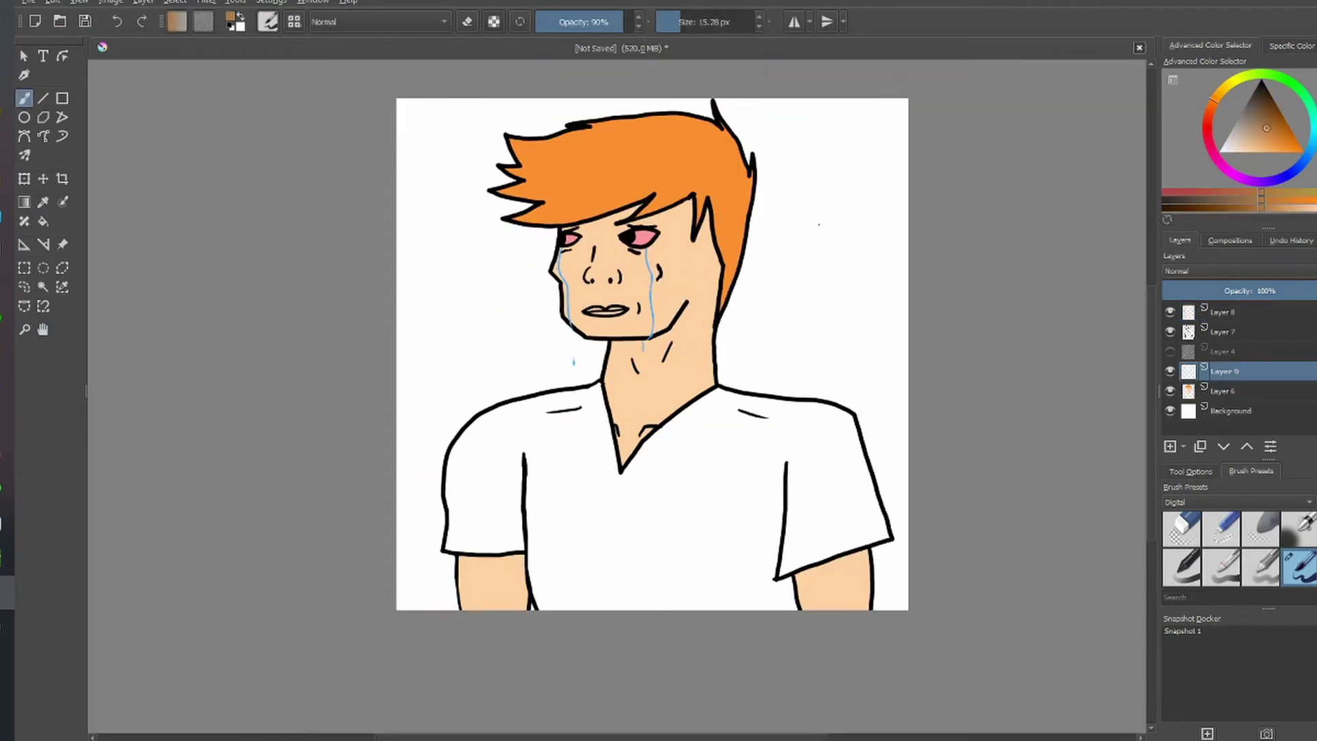
Replace the wide shading with a thin shadow down the neck's right edge and under the chin.
key("ctrl+z")
left_click_drag(710, 209, 709, 369)
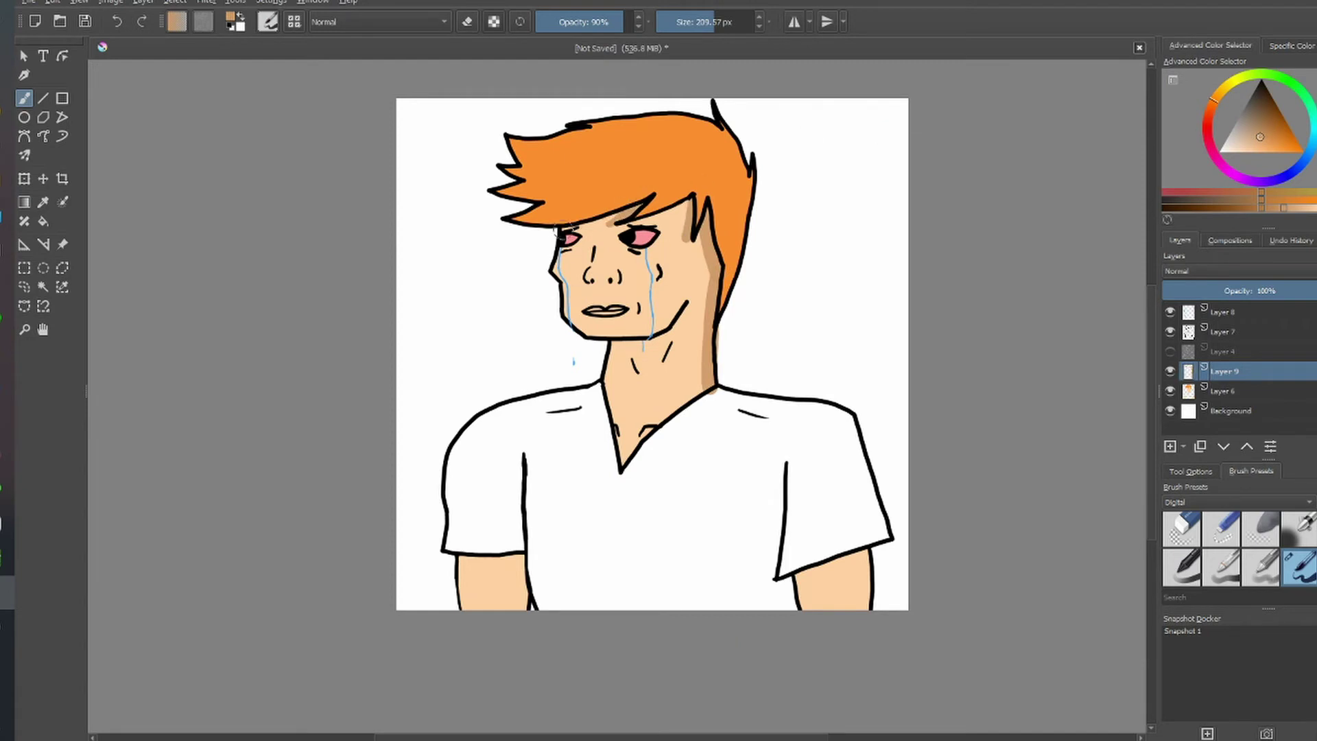
left_click_drag(614, 346, 710, 341)
key("e")
key("e")
Add a faint light stroke under the lips, then pick a tan shade with a smaller brush.
key("e")
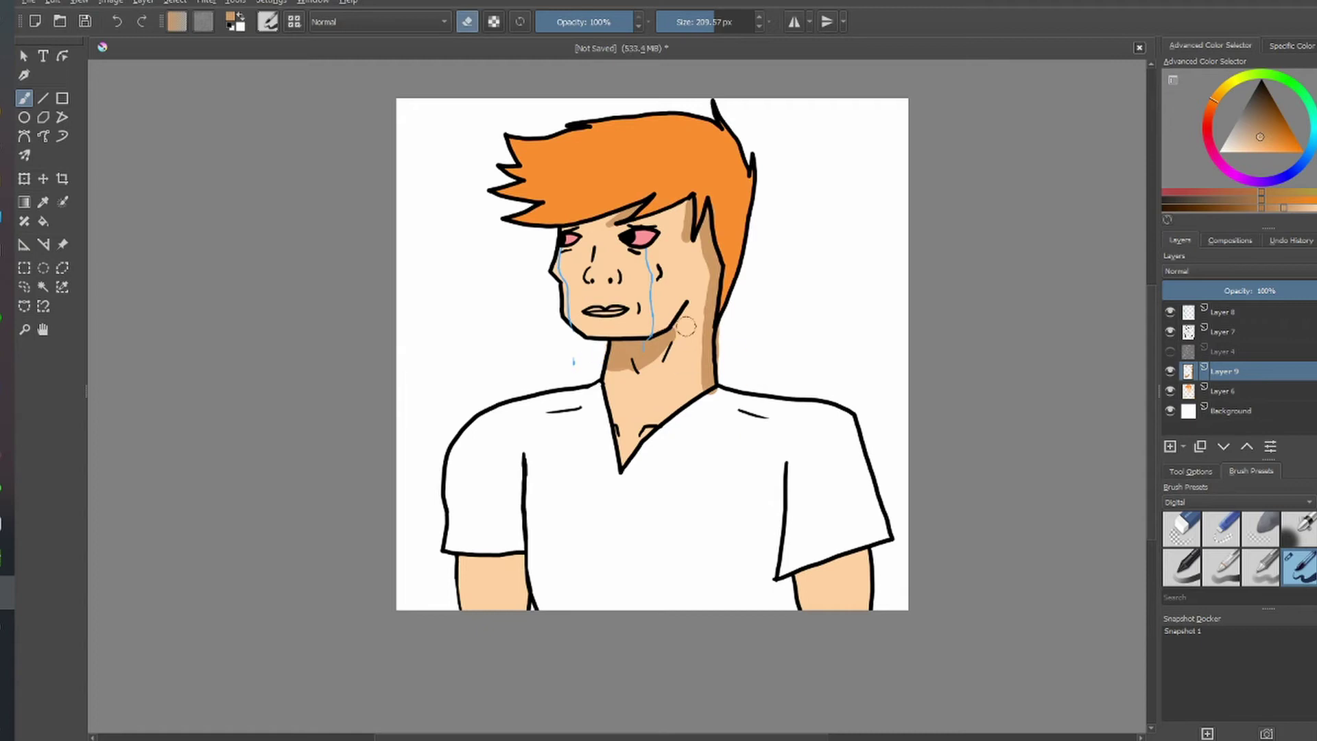
left_click(1230, 152)
key("e")
left_click_drag(597, 314, 613, 323)
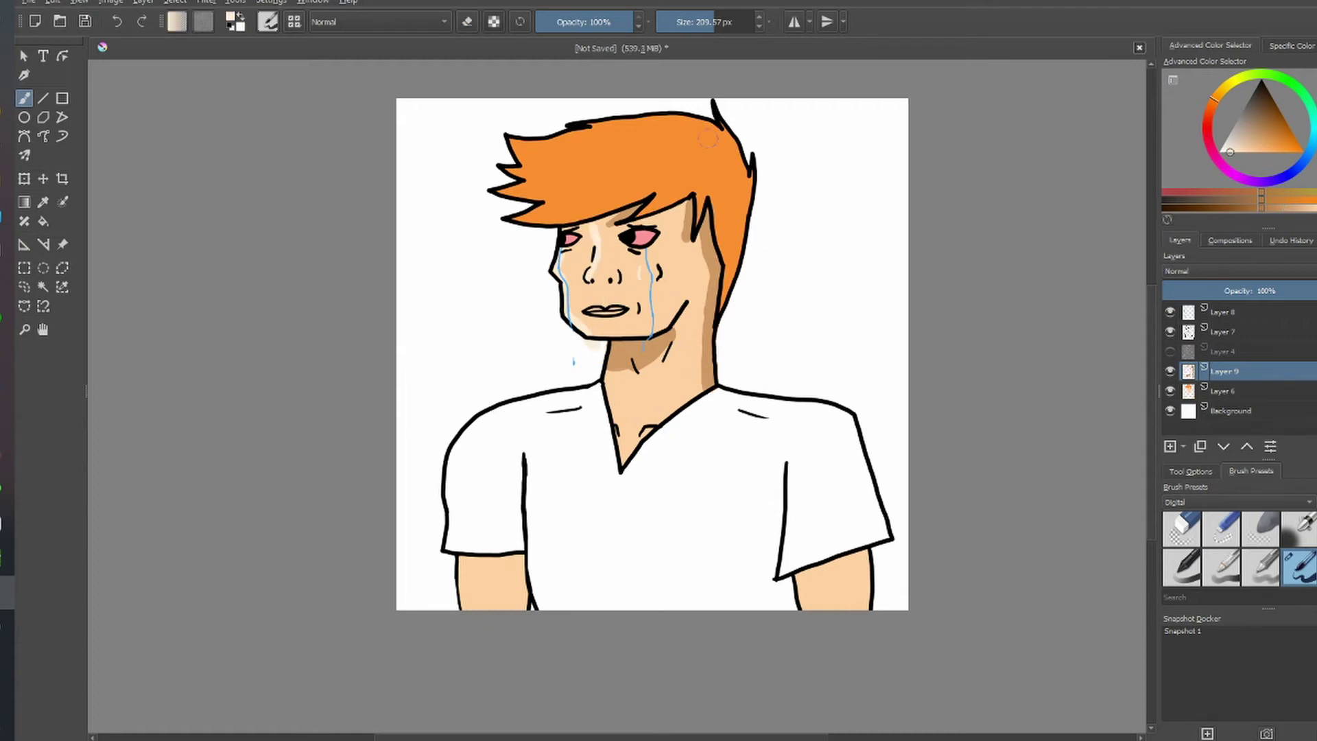
left_click(681, 272, "ctrl")
left_click_drag(681, 272, 605, 251)
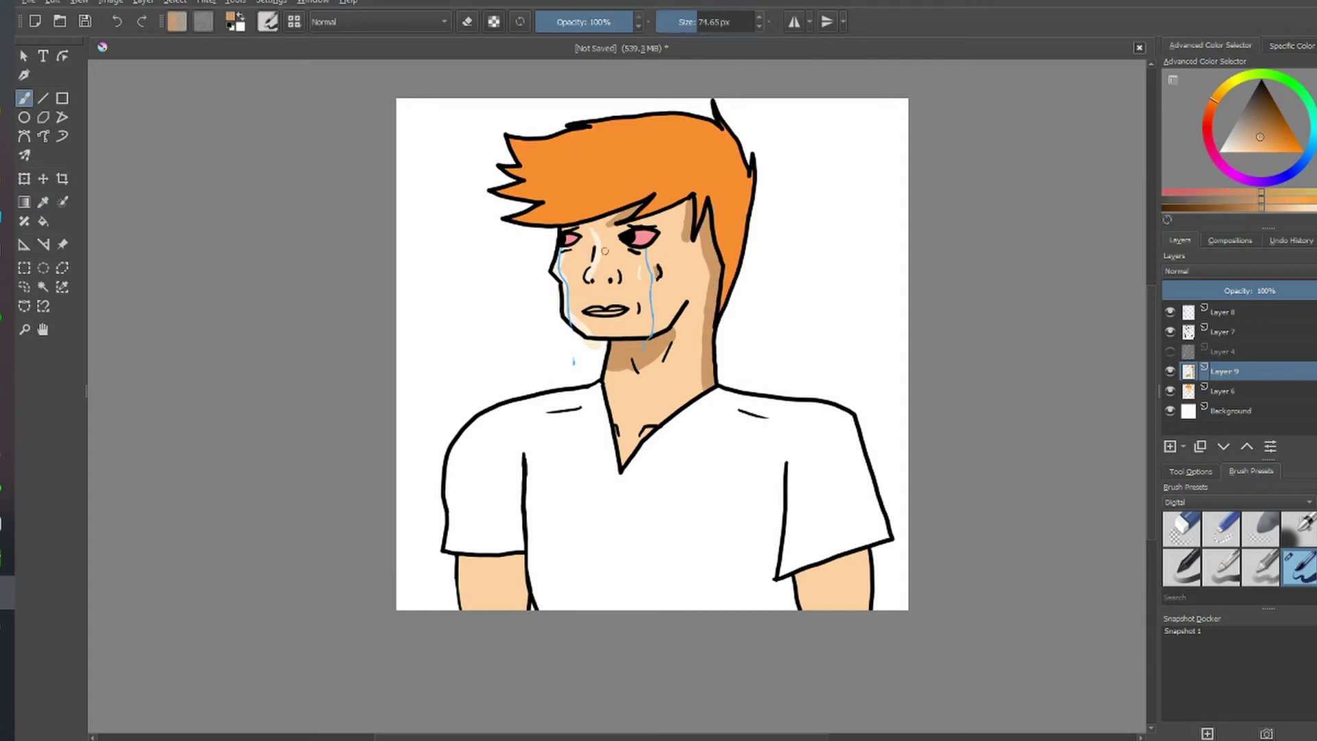
Shade the shirt edges, a sleeve edge and the shirt's side in grey.
key("e")
left_click(1233, 124)
key("e")
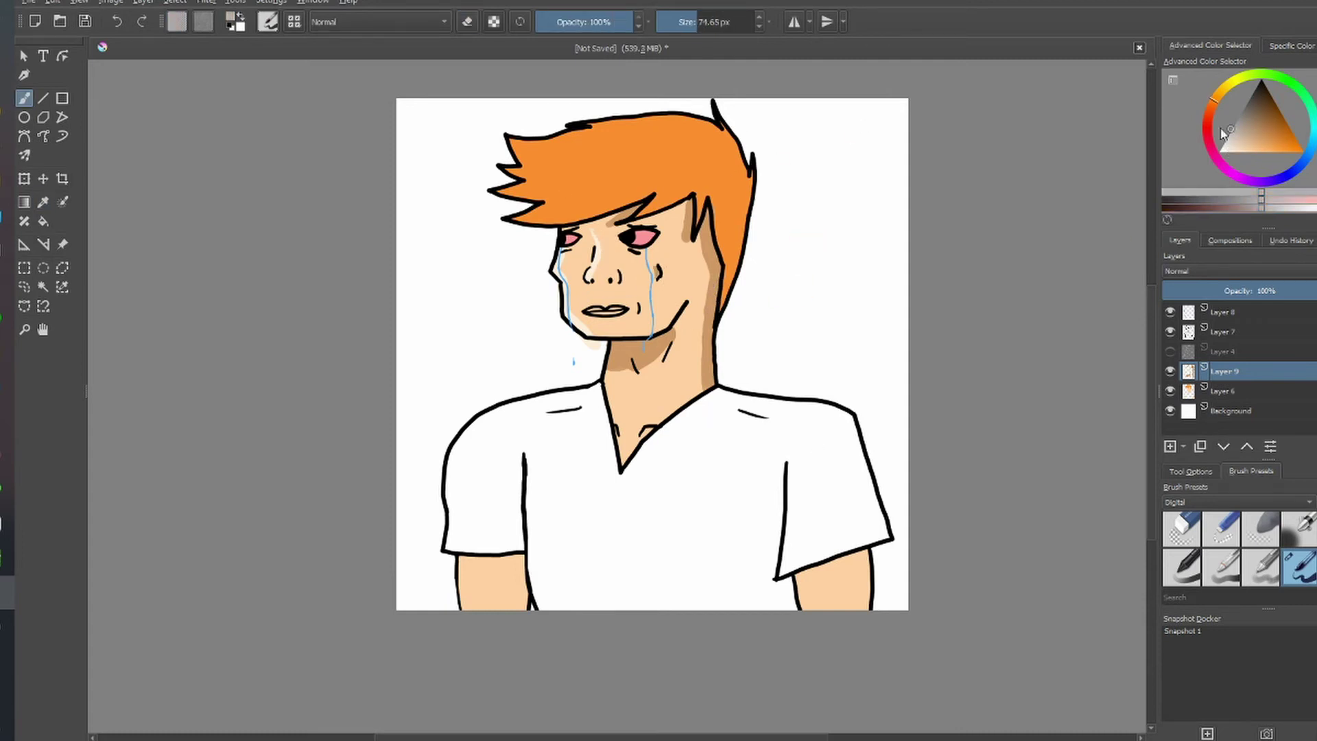
left_click_drag(783, 466, 793, 610)
left_click_drag(818, 405, 885, 540)
left_click_drag(521, 456, 519, 550)
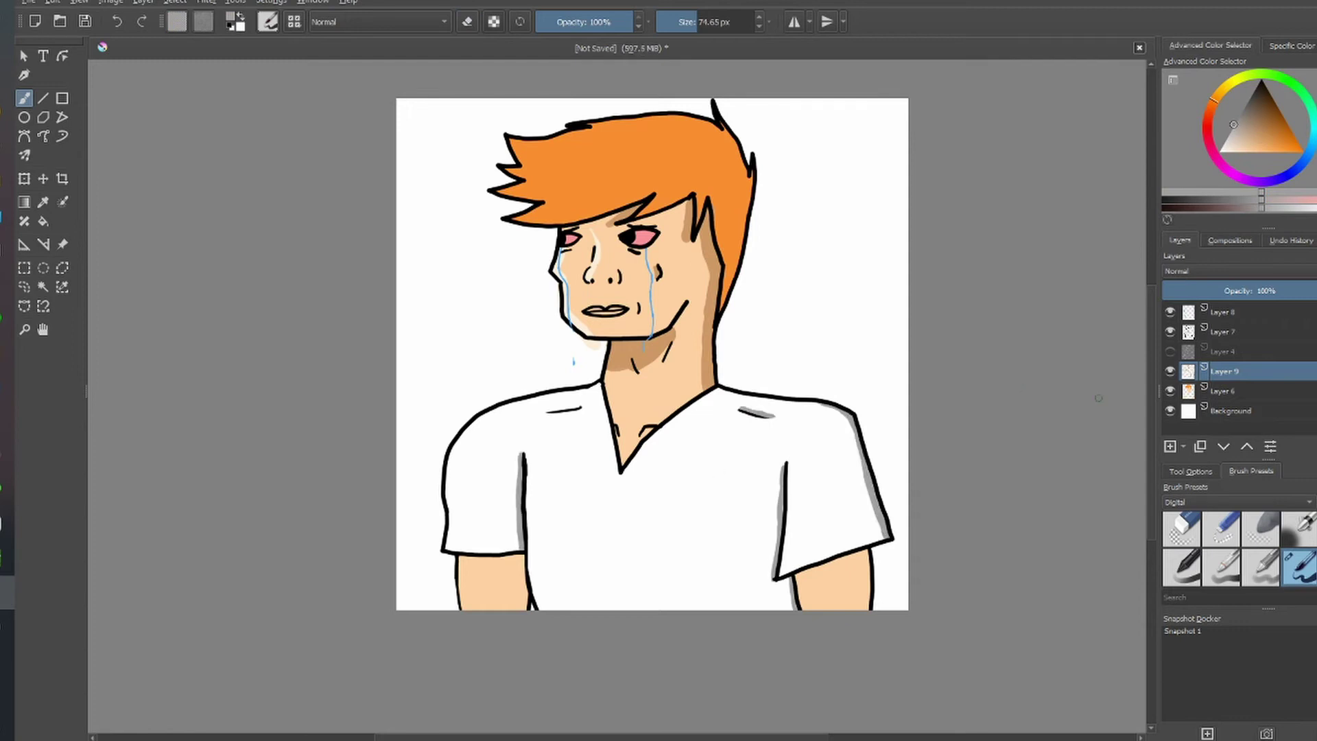
Pick the tan-brown shadow colour and bring the whole face into view.
scroll(618, 394, "up", 2)
scroll(618, 394, "up", 3)
left_click(657, 290, "ctrl")
key("e")
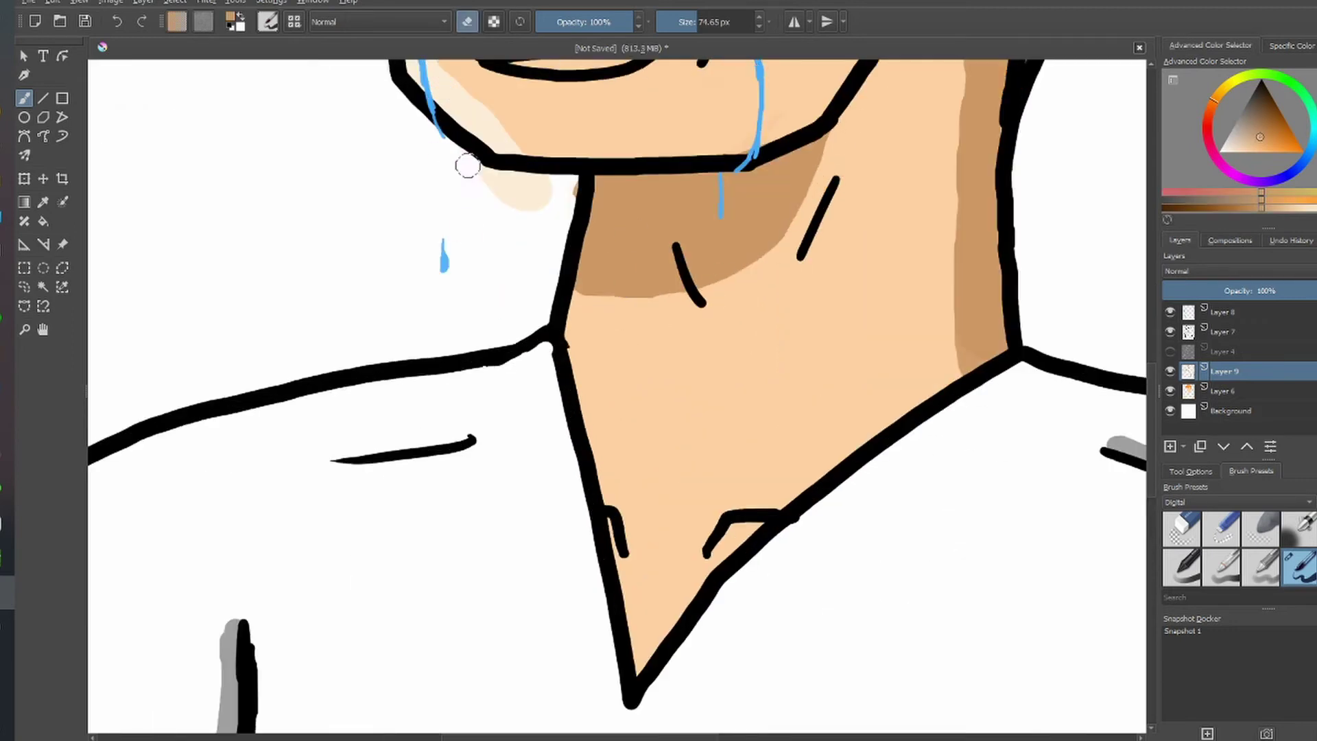
scroll(468, 165, "down", 3)
scroll(662, 444, "up", 3)
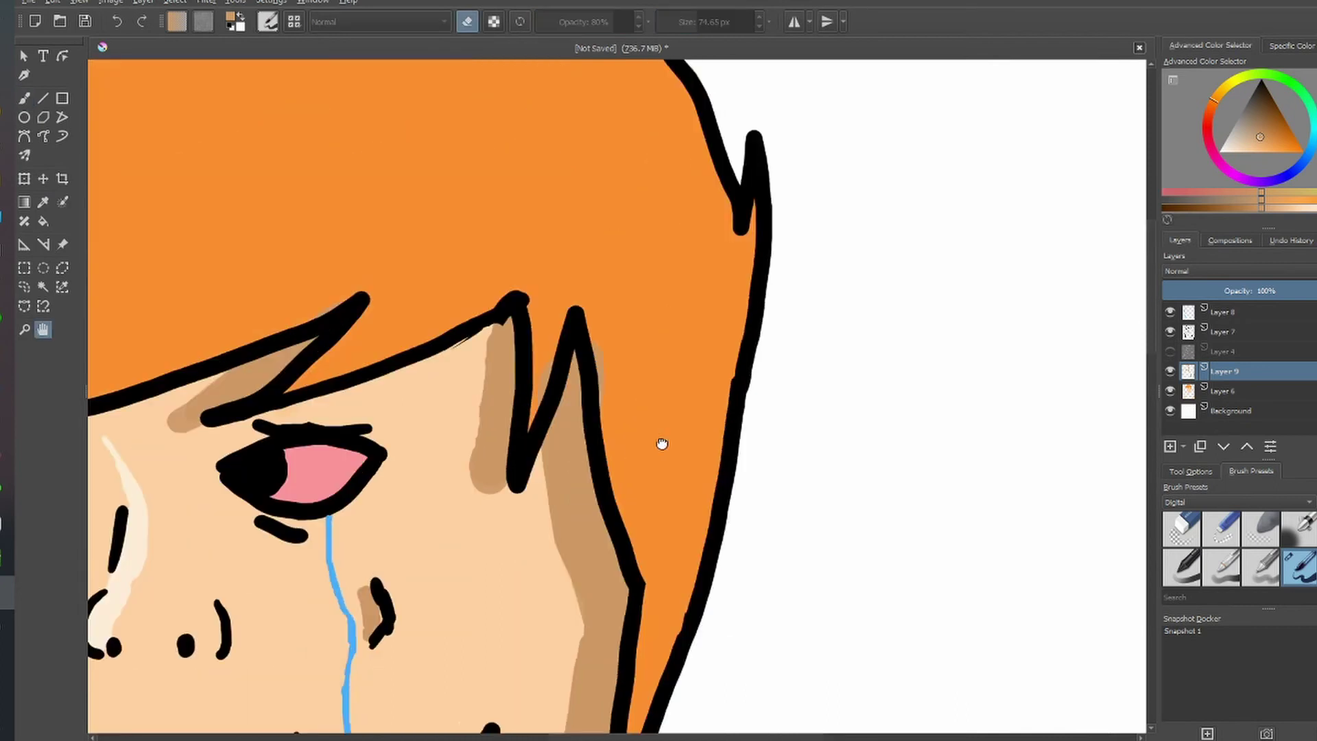
left_click_drag(662, 444, 920, 430)
mouse_move(780, 686)
left_mouse_down()
mouse_move(832, 519)
mouse_move(542, 317)
left_mouse_up()
scroll(418, 362, "down", 1)
scroll(453, 343, "up", 1)
key("b")
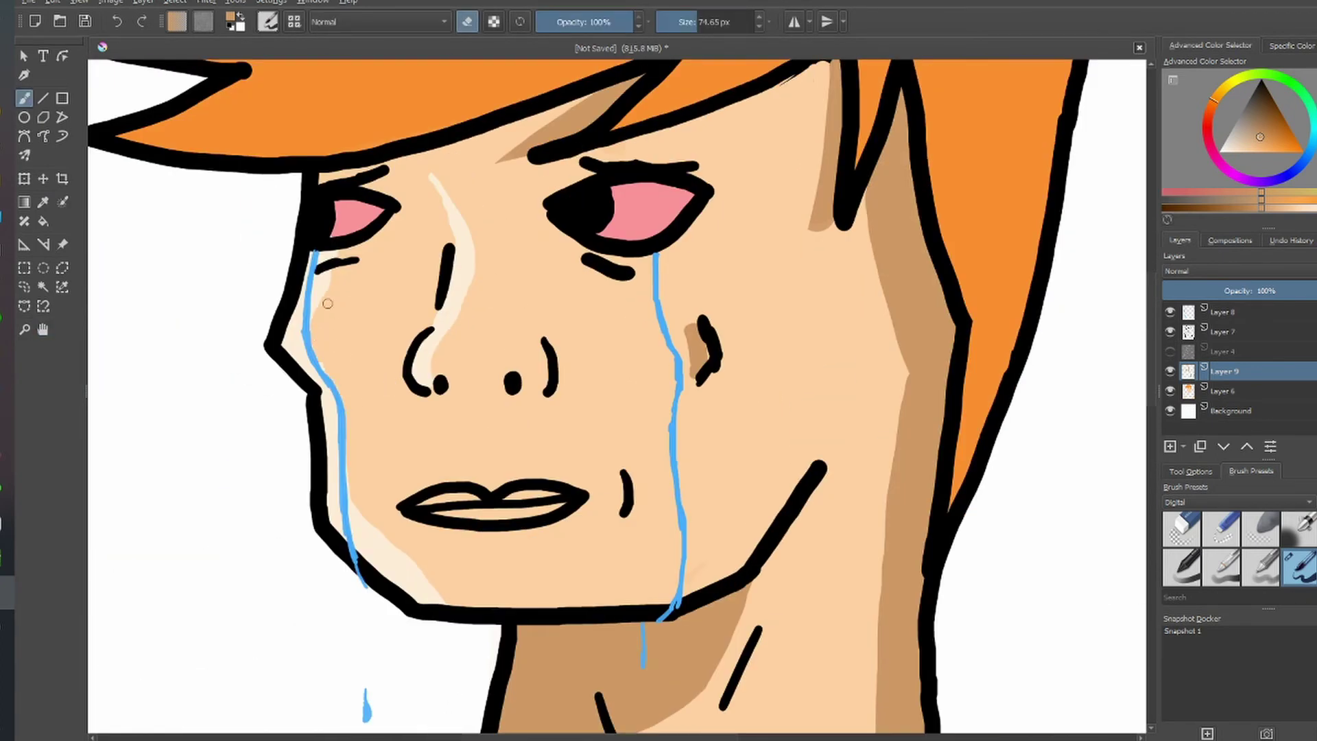
scroll(432, 453, "up", 3)
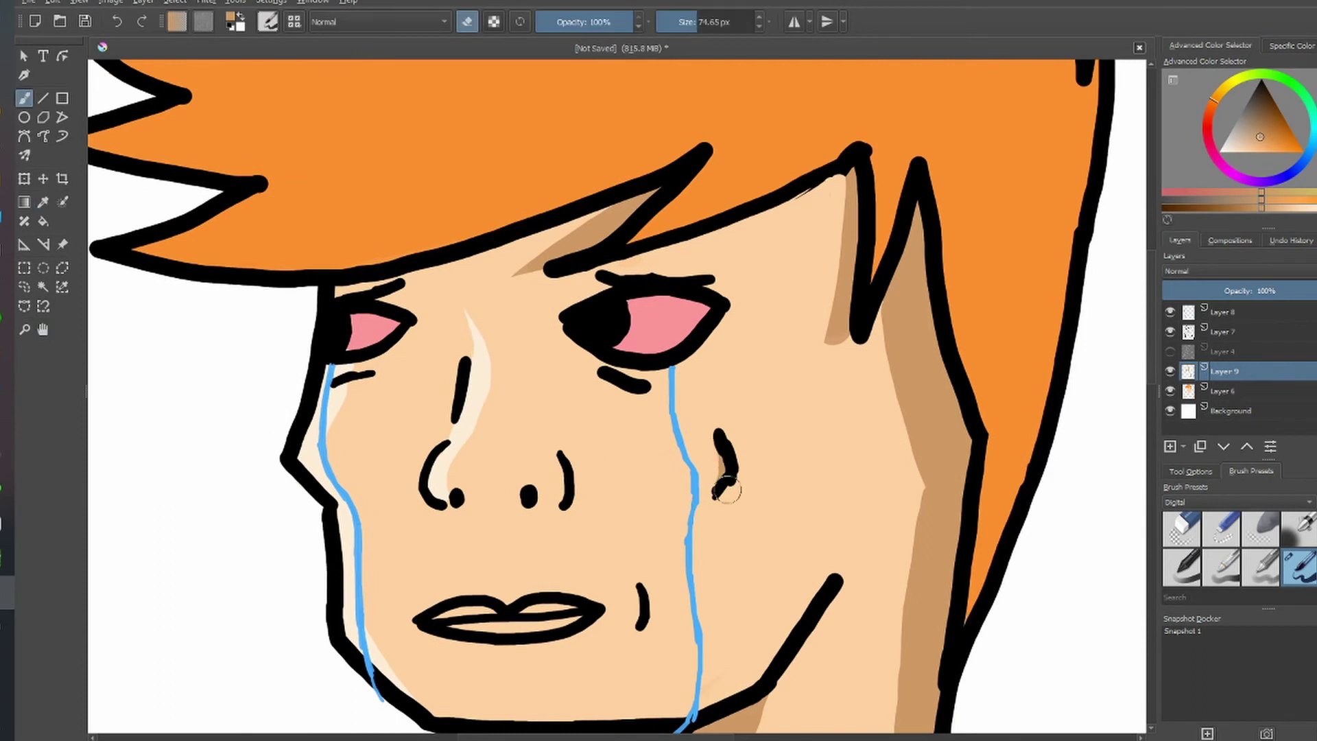
On Layer 7 and then Layer 9, paint brown shading beside the cheek mark.
left_click(1225, 331)
scroll(532, 378, "down", 2)
scroll(532, 377, "up", 2)
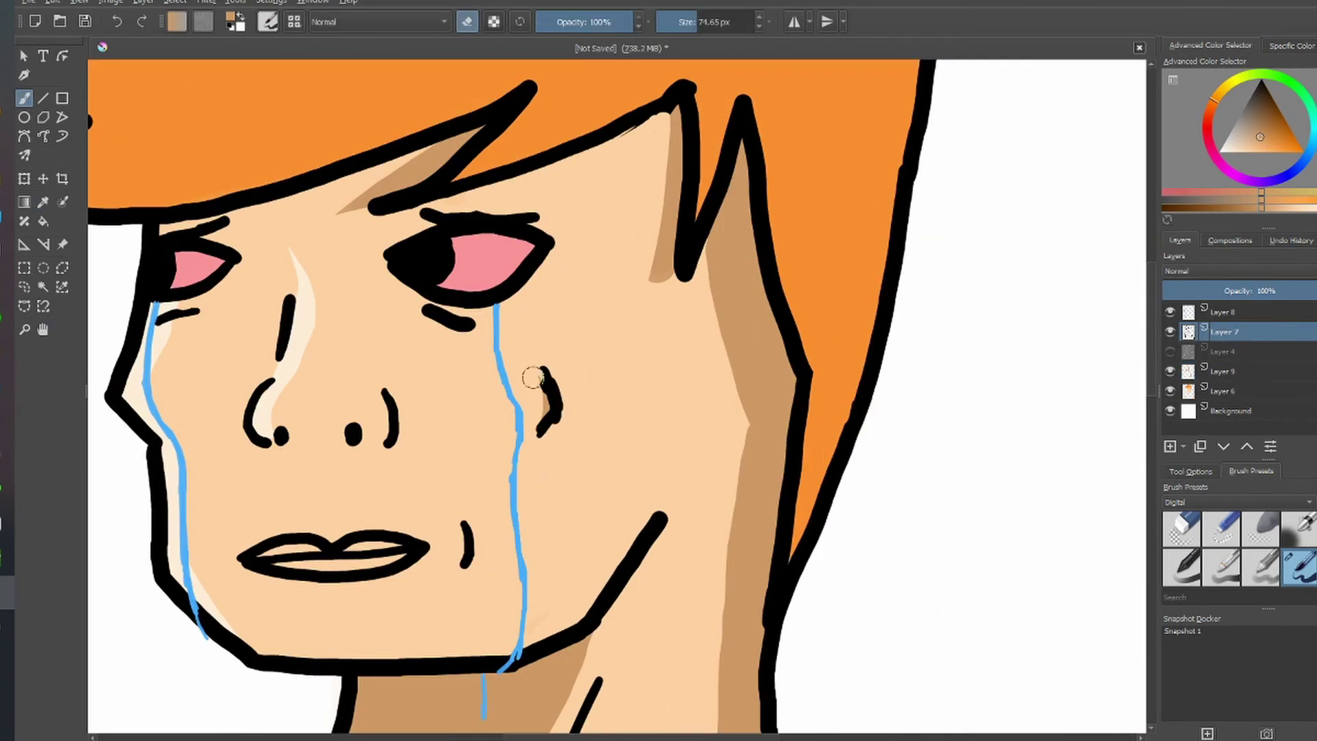
left_click_drag(532, 377, 536, 421)
key("Page_Down")
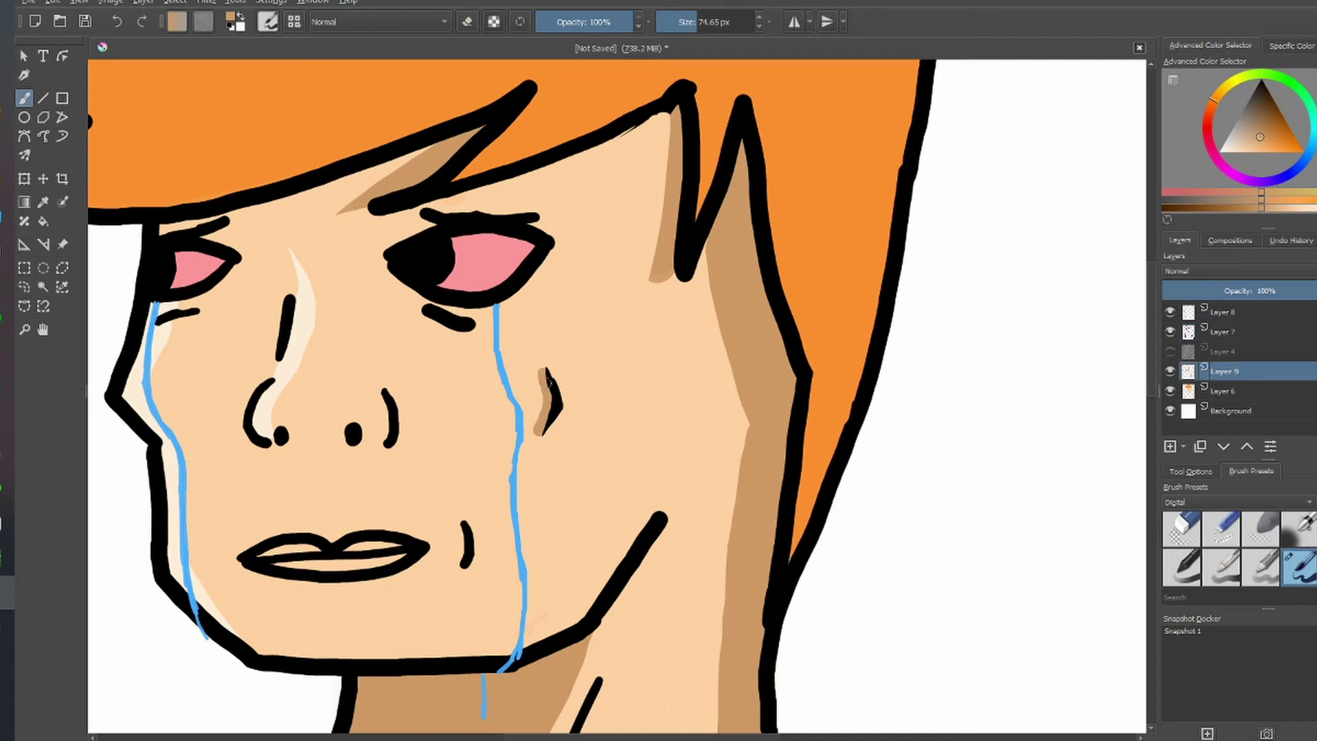
left_click_drag(538, 374, 542, 429)
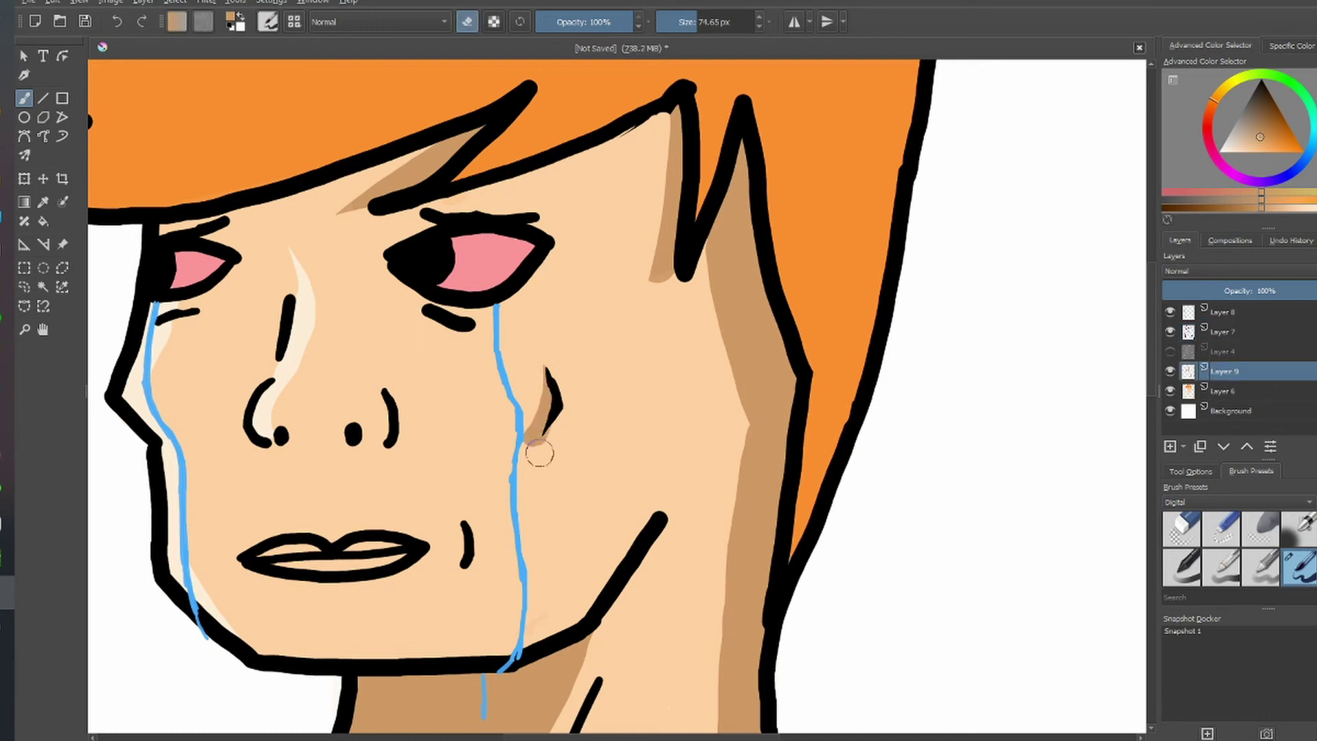
scroll(664, 341, "down", 3)
scroll(664, 341, "down", 3)
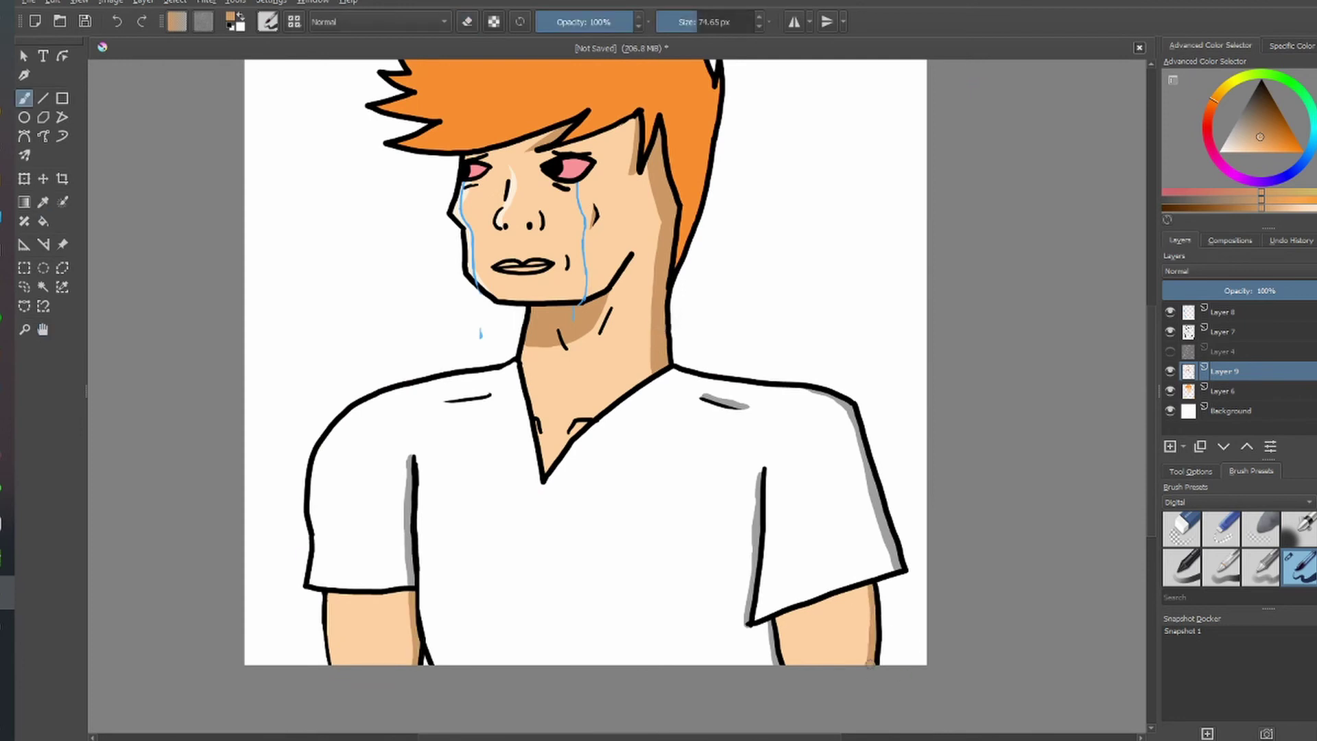
Extend orange down the hair's right edge, save as Sad Stan.kra, and cover the tip highlight.
scroll(729, 465, "up", 5)
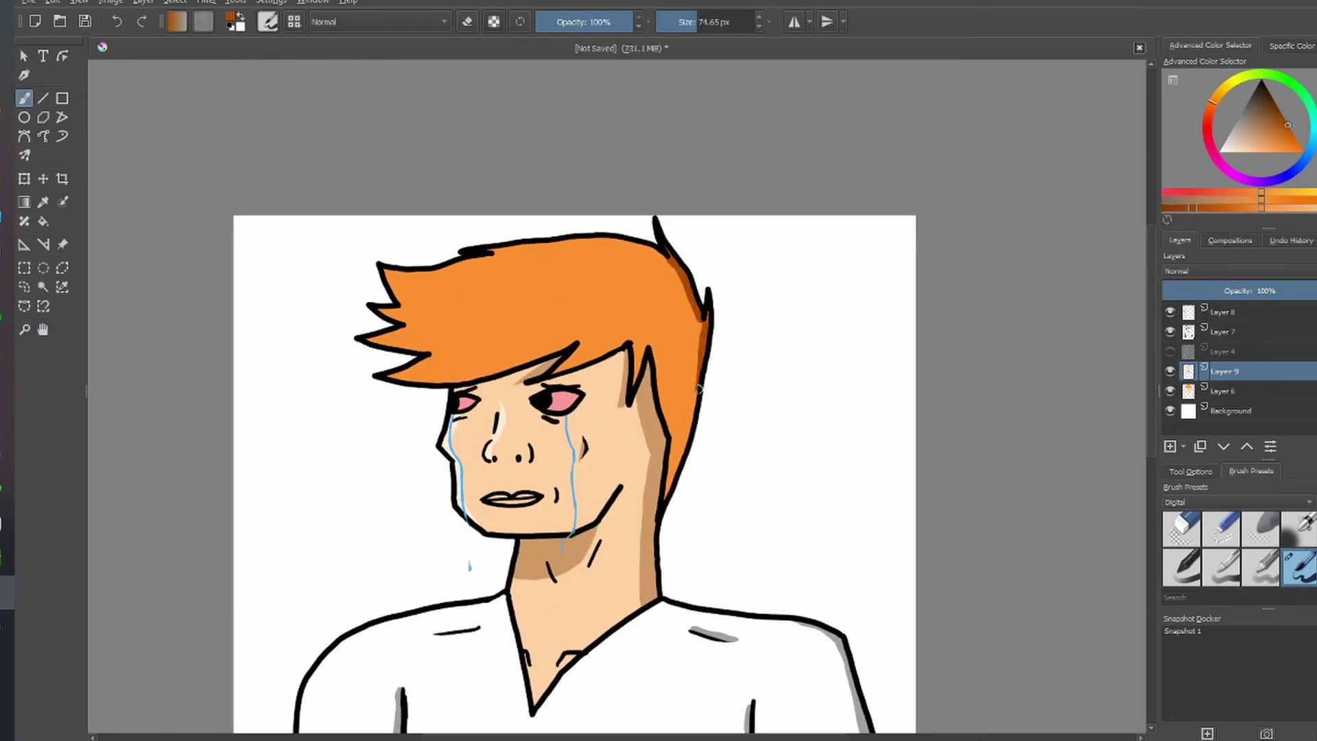
left_click_drag(701, 389, 706, 512)
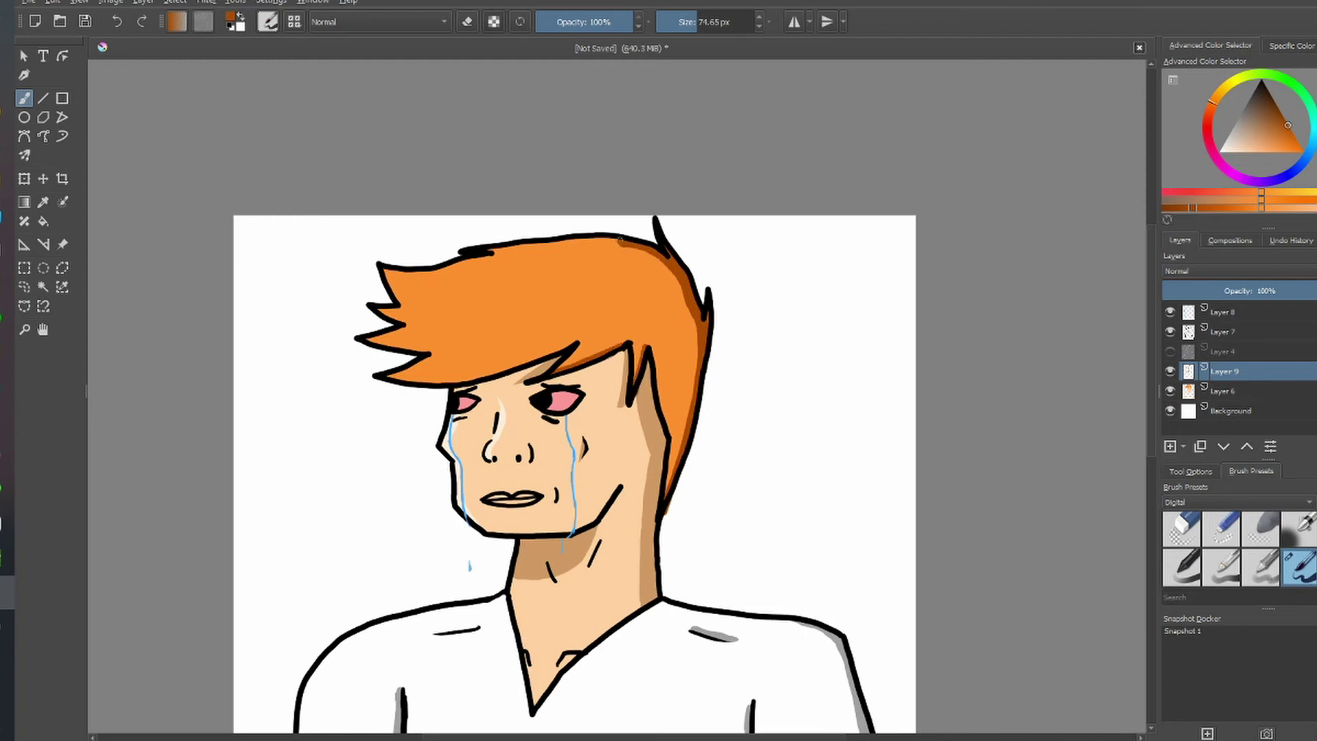
key("ctrl+s")
key("Escape")
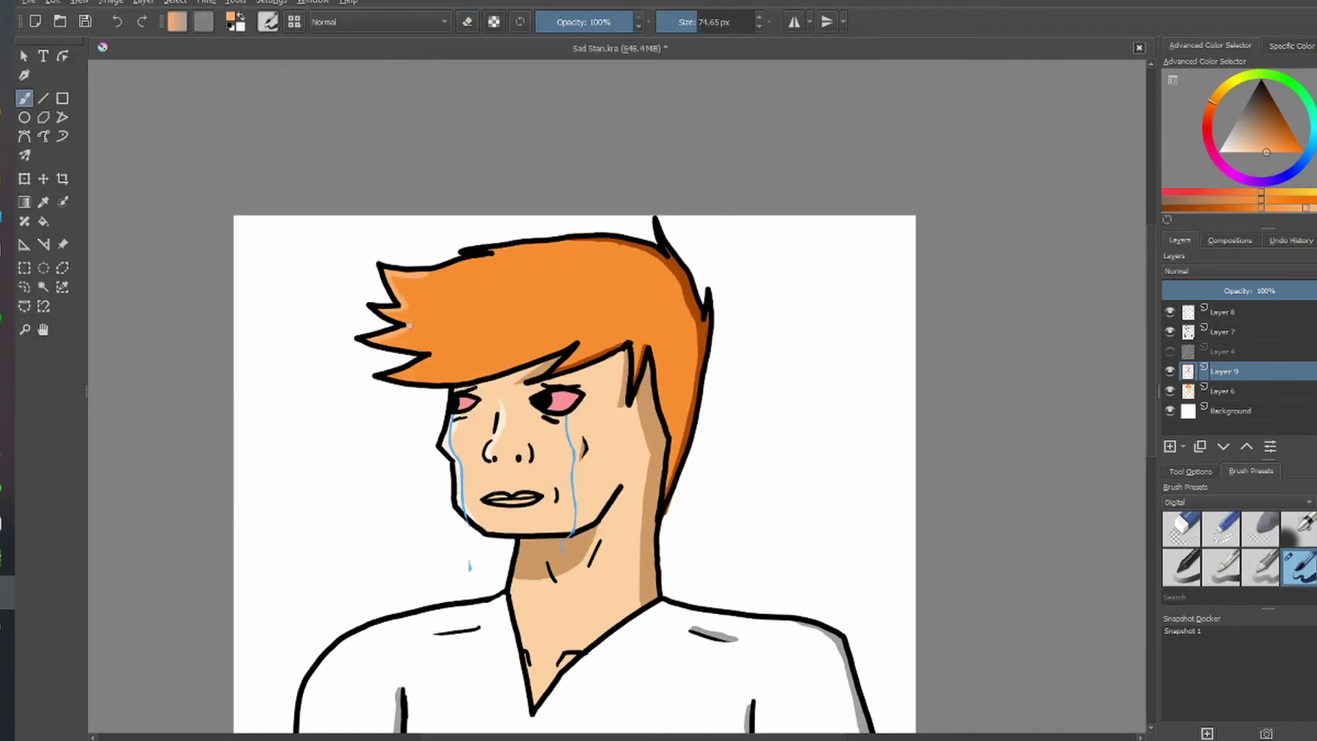
left_click_drag(417, 364, 421, 364)
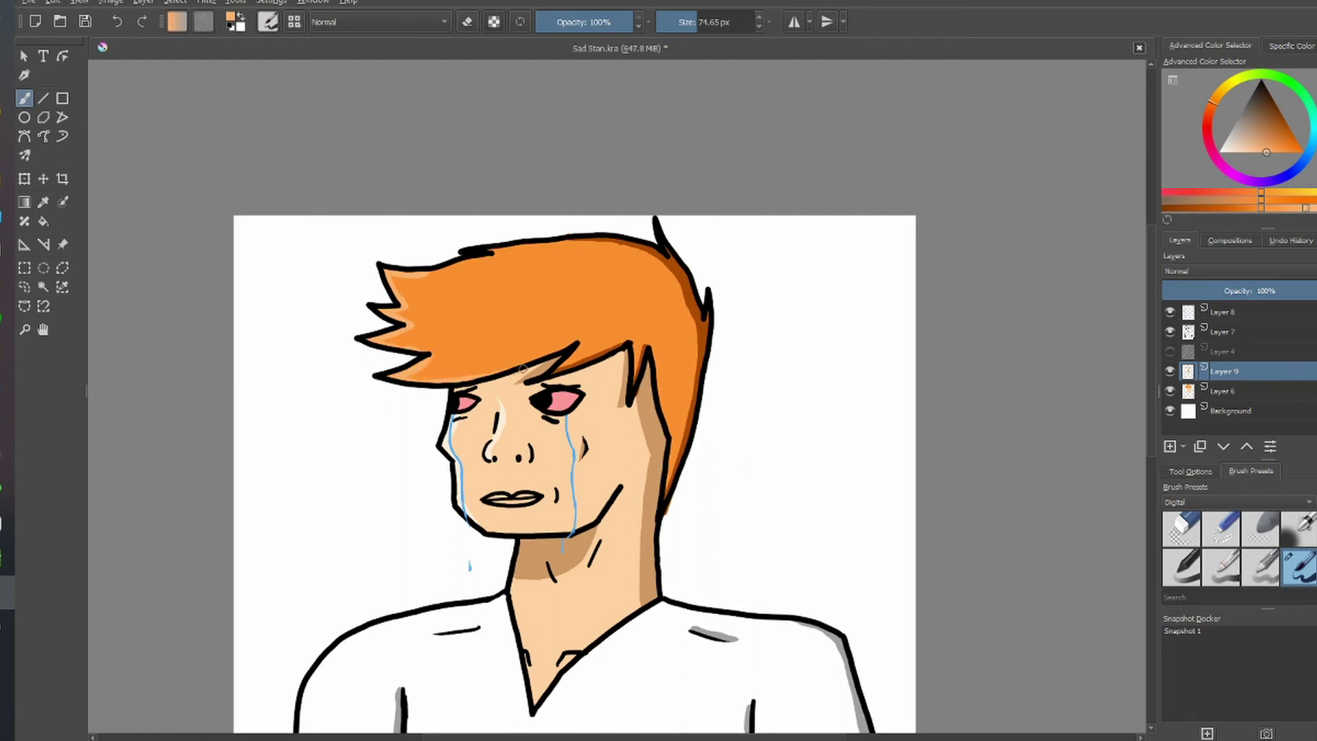
scroll(373, 382, "up", 2, "ctrl")
Trim and repaint the light-orange highlight along the lower hair edge and tip.
key("e")
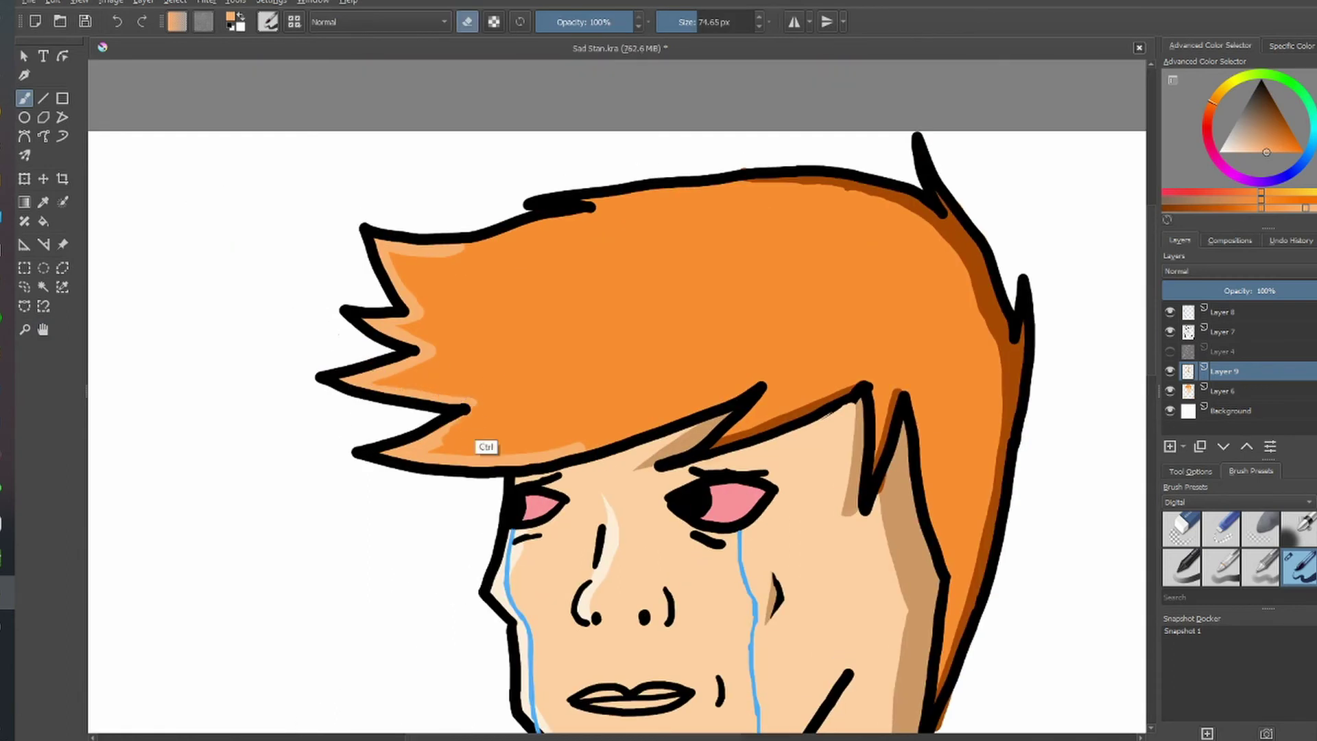
left_click_drag(506, 447, 583, 449)
key("e")
key("e")
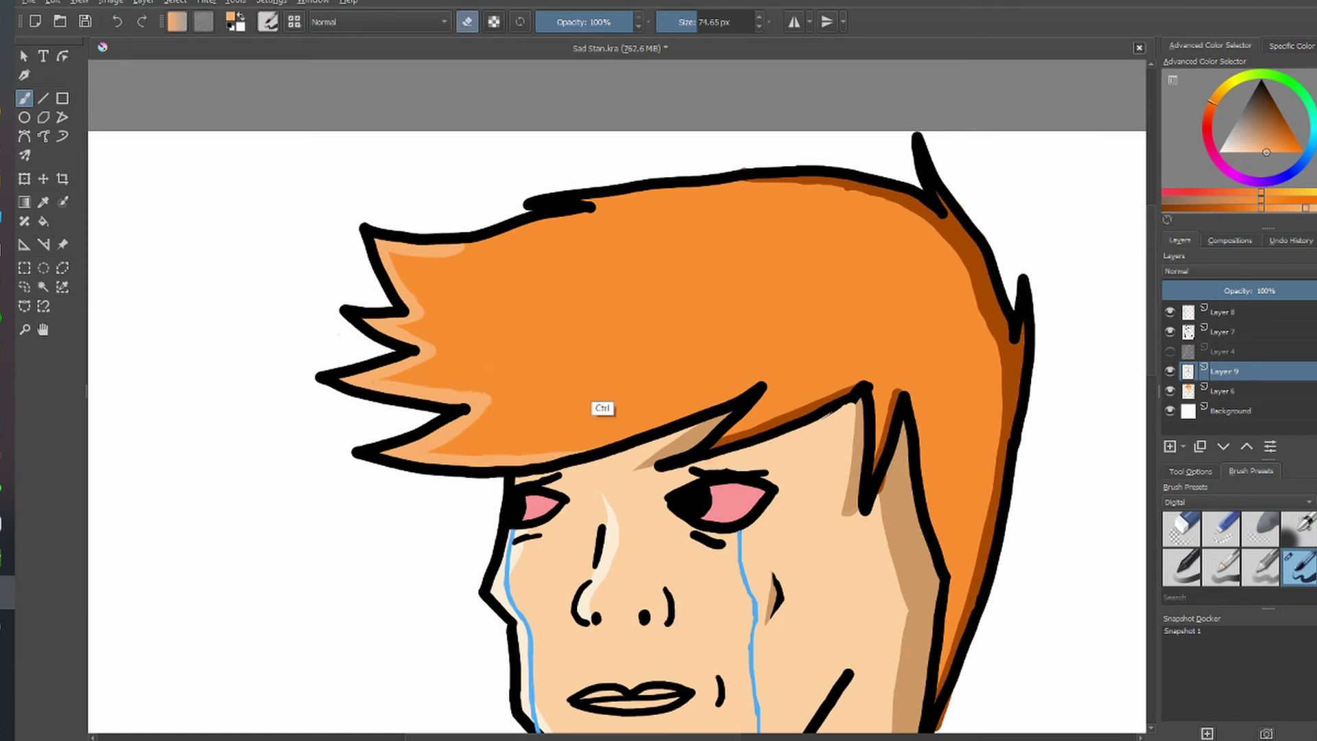
key("e")
left_click_drag(484, 401, 469, 440)
Add a light-orange highlight along the upper hair edge and trim it between the spikes.
key("e")
left_click_drag(525, 236, 444, 259)
key("e")
mouse_move(508, 383)
left_mouse_down()
mouse_move(484, 412)
mouse_move(530, 390)
left_mouse_up()
key("e")
key("e")
mouse_move(406, 317)
left_mouse_down()
mouse_move(405, 261)
mouse_move(418, 266)
left_mouse_up()
key("e")
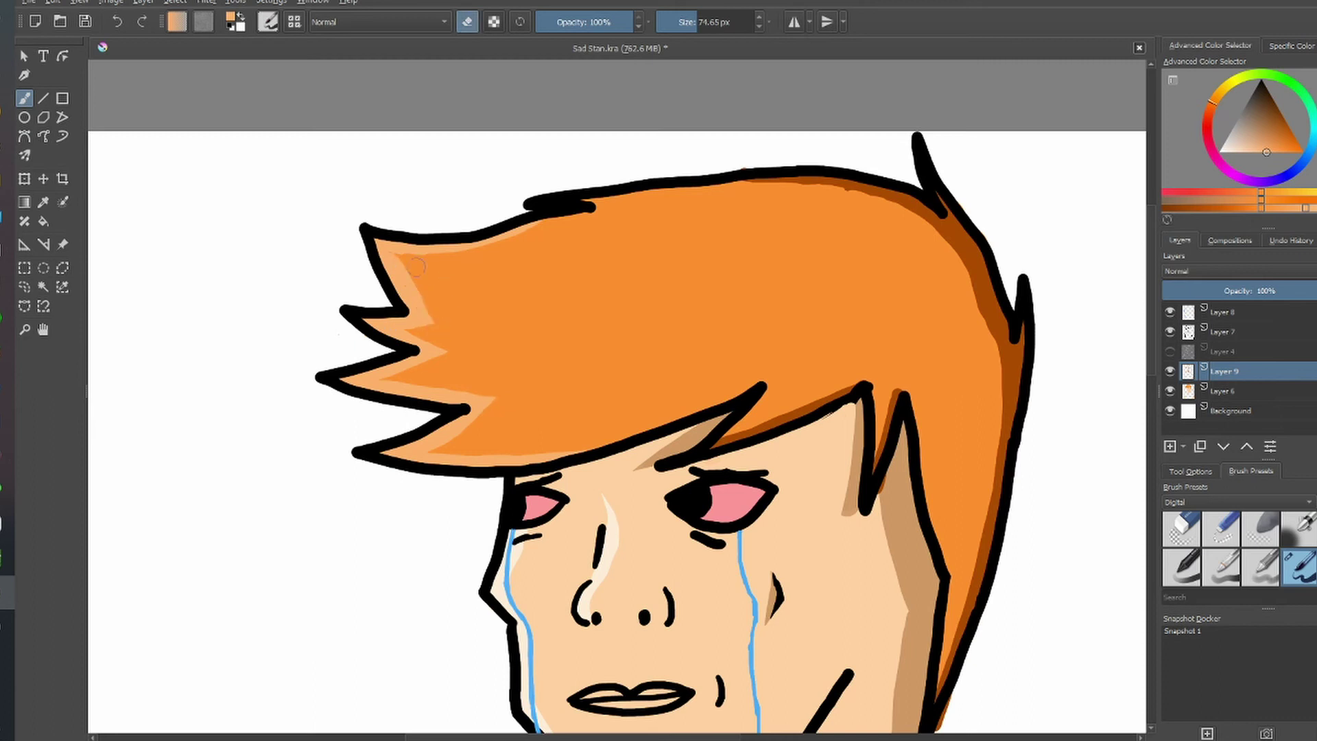
key("e")
scroll(579, 295, "down", 5)
scroll(590, 309, "up", 5)
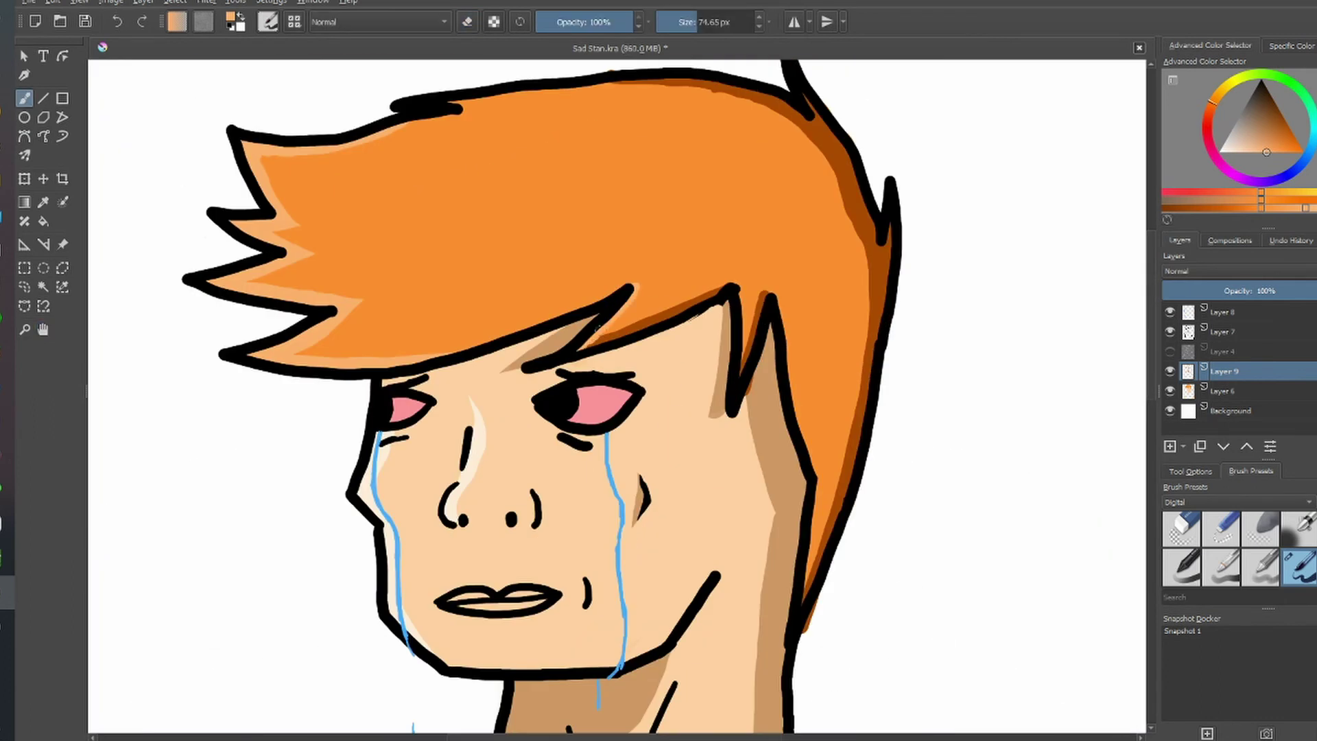
key("e")
mouse_move(638, 283)
left_mouse_down()
mouse_move(597, 343)
mouse_move(659, 332)
left_mouse_up()
key("e")
On Layer 9, sample the skin tone and paint a small tan shadow on the face.
left_click(654, 365, "ctrl")
key("Page_Up")
key("Page_Up")
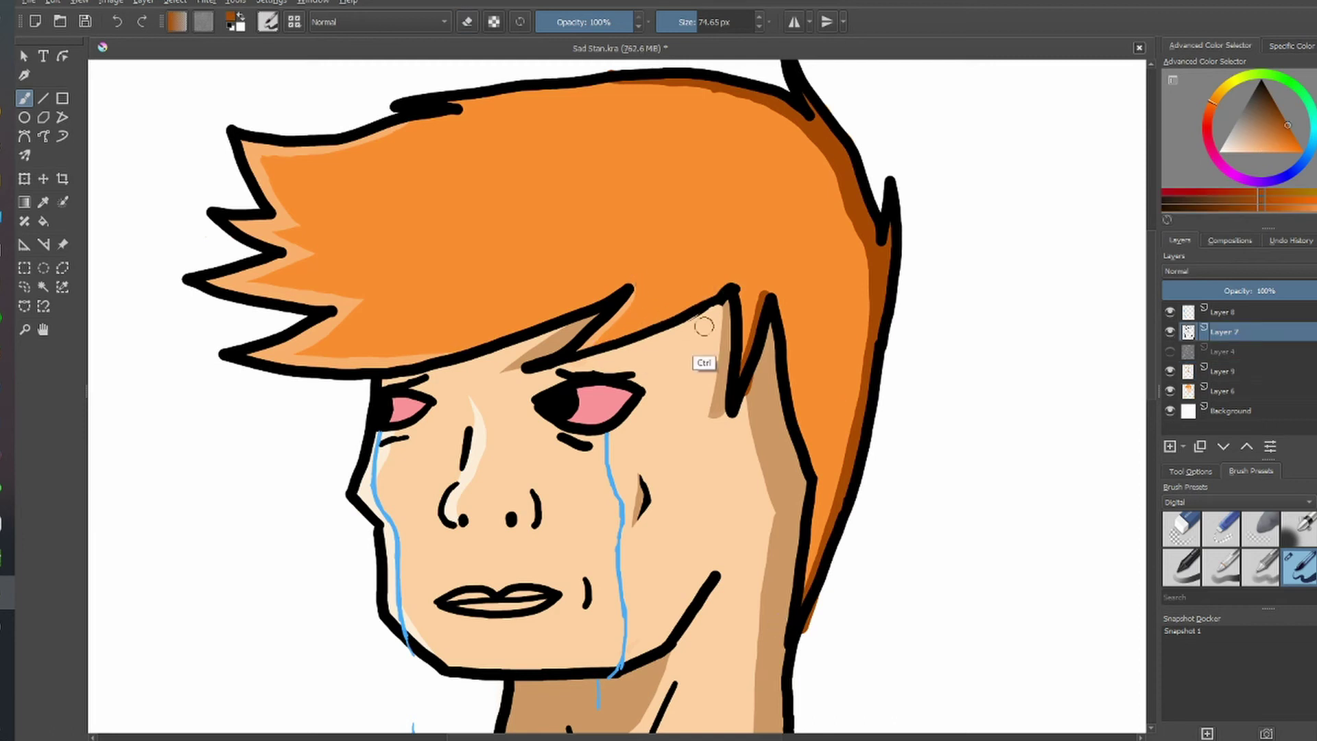
left_click(1224, 371)
left_click(739, 323, "ctrl")
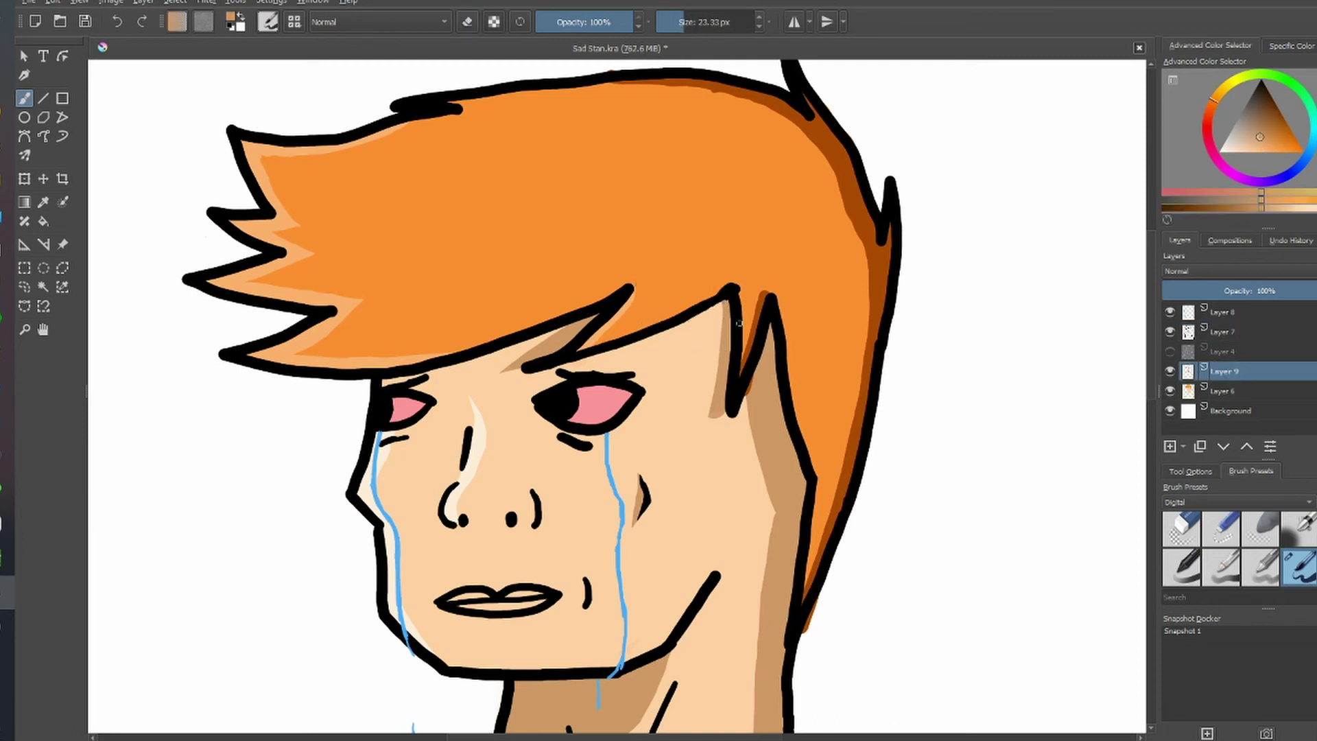
left_click_drag(707, 575, 681, 615)
key("minus")
key("minus")
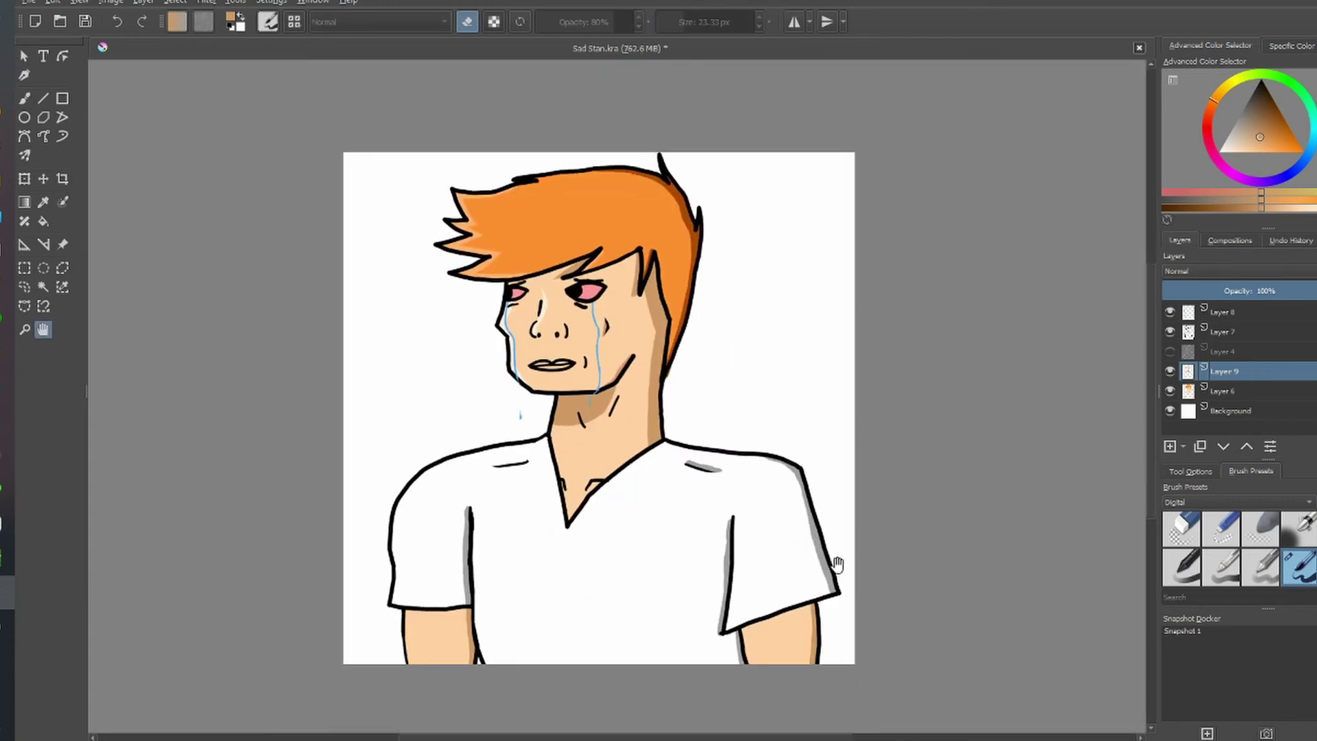
Choose a pale pink for the lips and zoom in on the face.
key("e")
left_click(1249, 137)
key("plus")
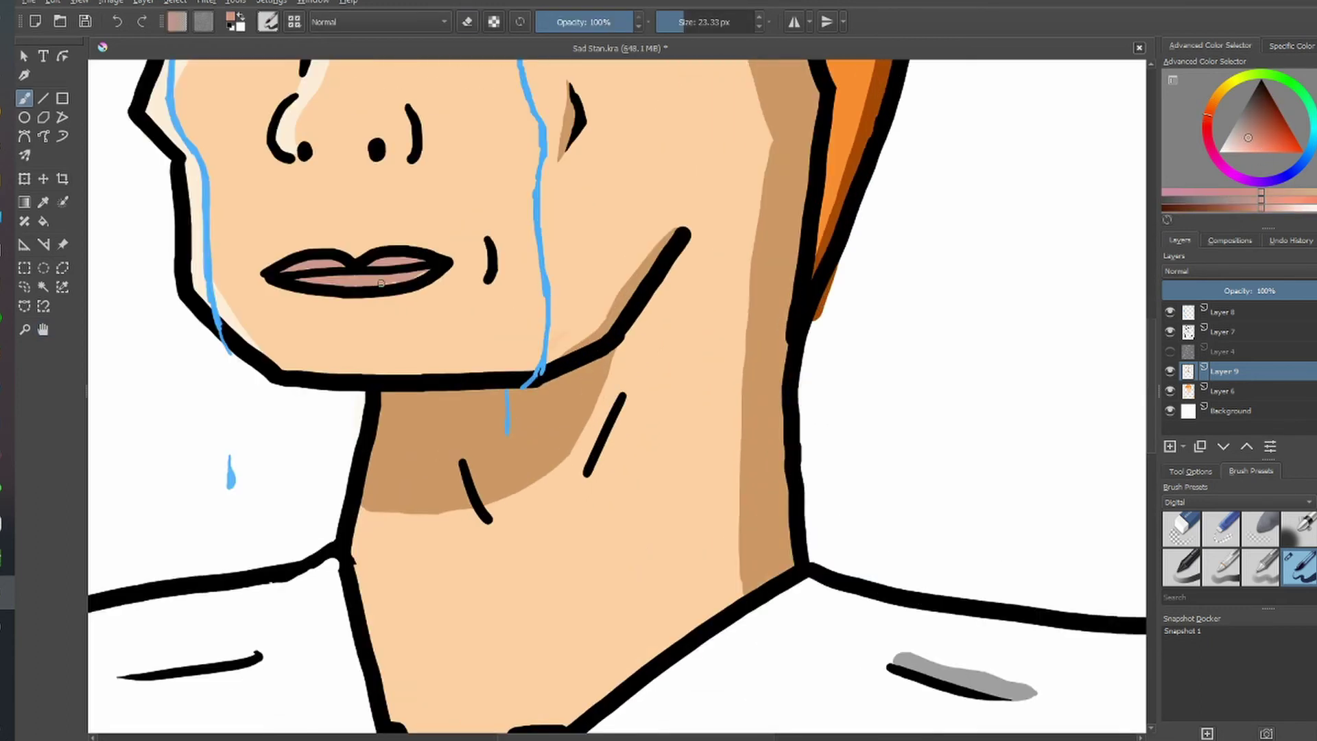
scroll(726, 226, "up", 5)
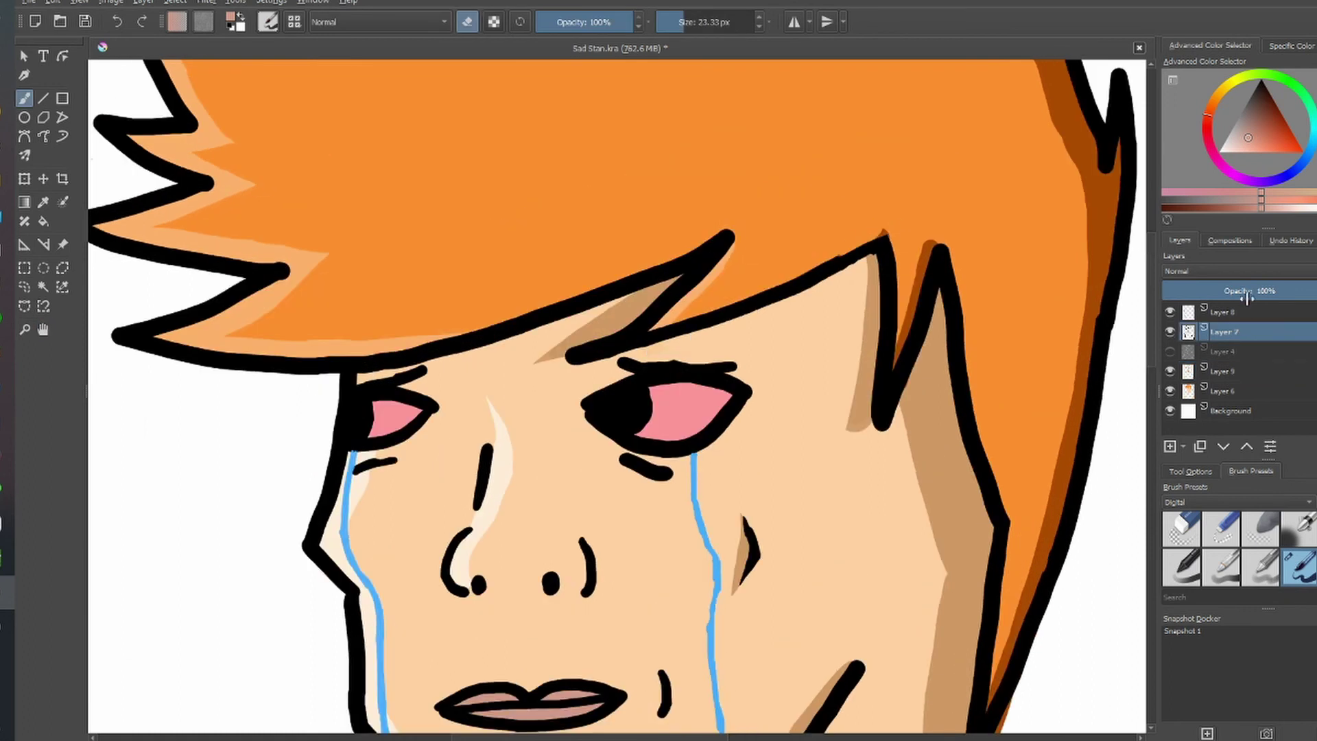
Switch to the hair orange with a 9.34 px brush, viewing the top of the hair.
left_click(853, 155, "ctrl")
key("bracketleft")
key("bracketleft")
key("bracketleft")
left_click_drag(645, 233, 789, 432)
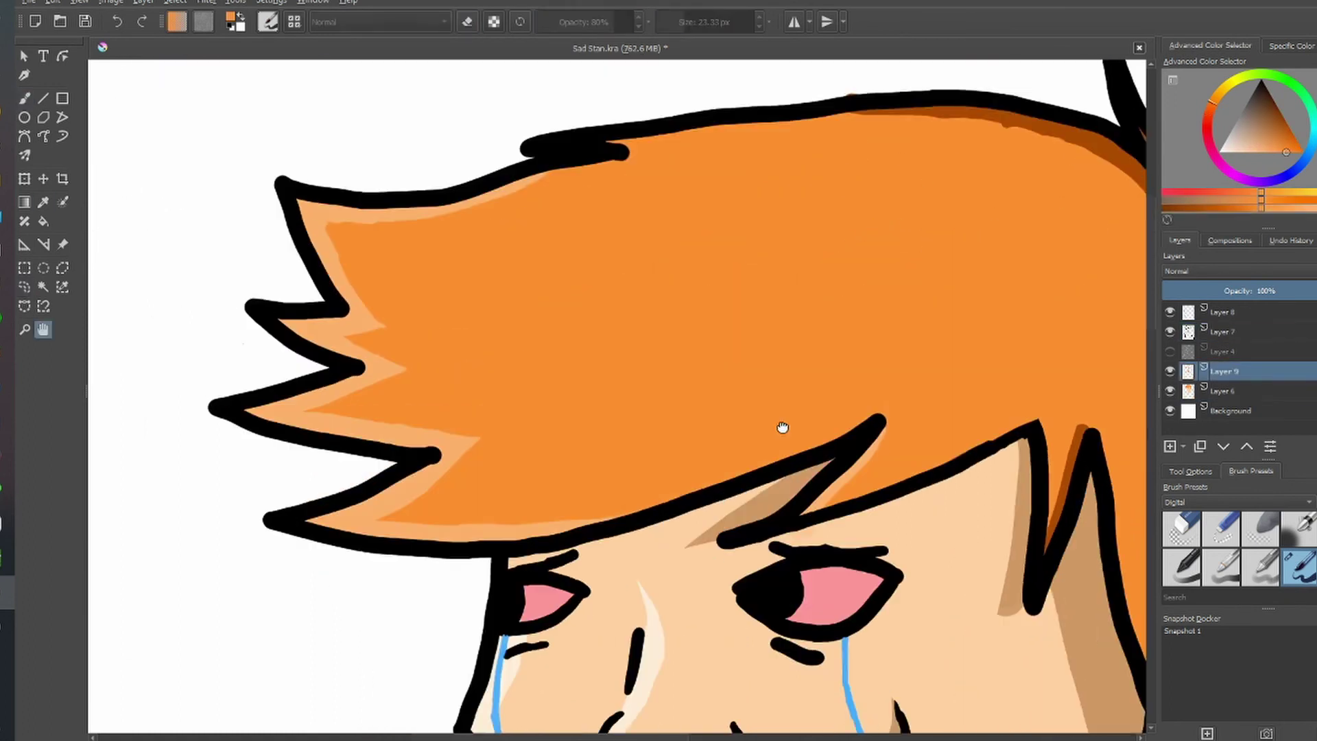